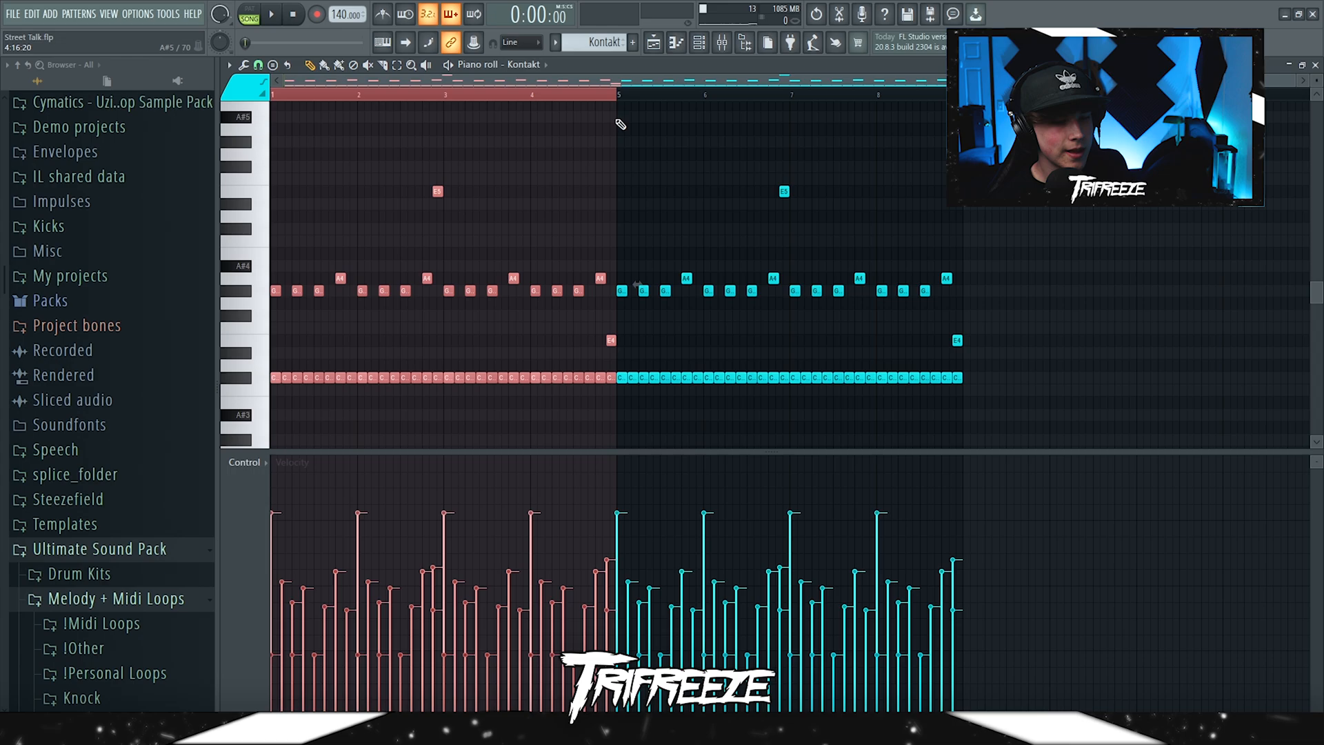
# Step: Clear the note selection in the Kontakt piano roll and play back the opening of the melody
pyautogui.click(414, 335)
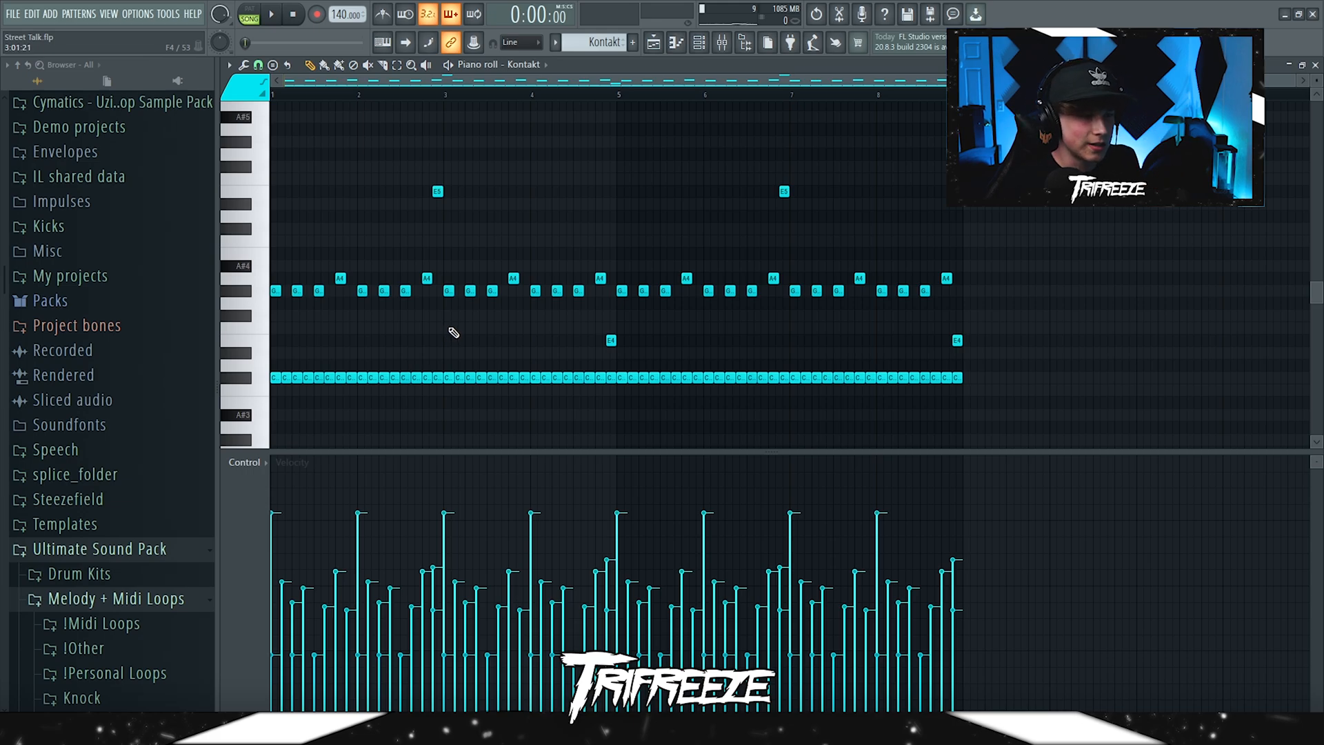
pyautogui.scroll(2, 347, 365)
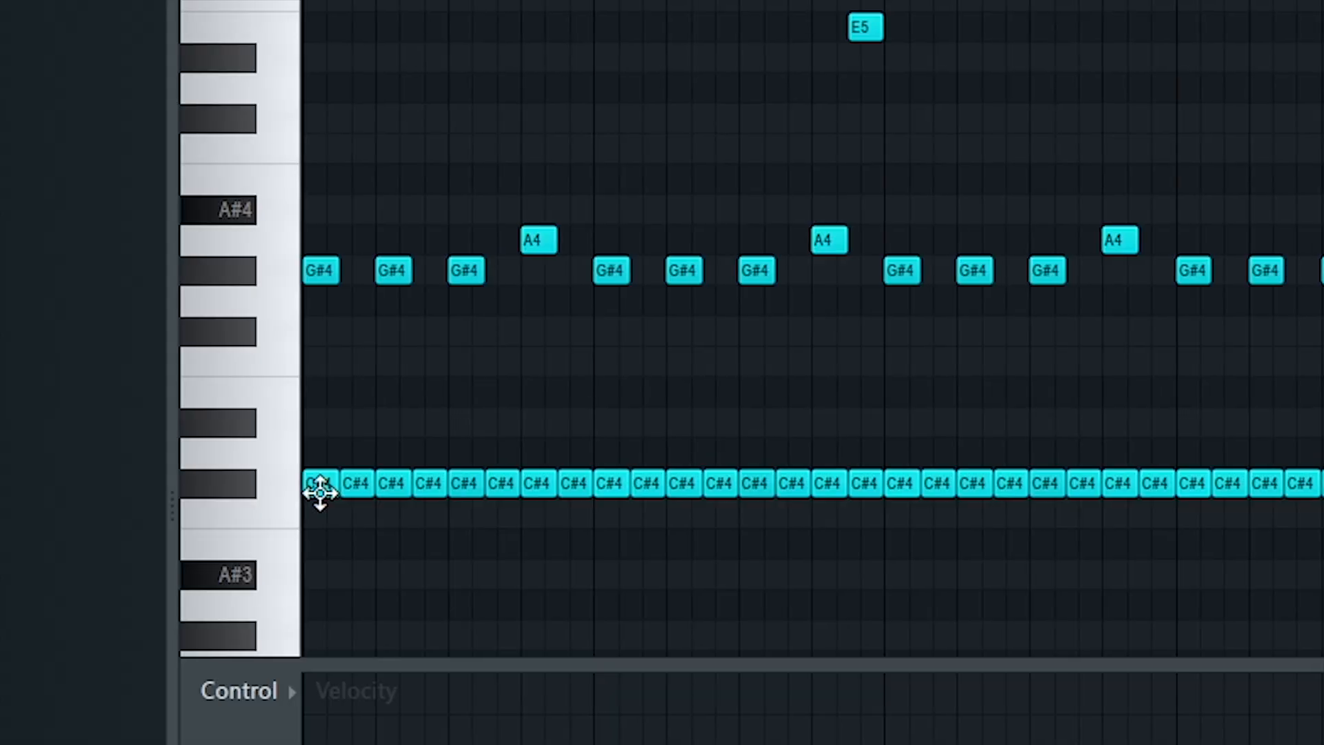
pyautogui.click(278, 327)
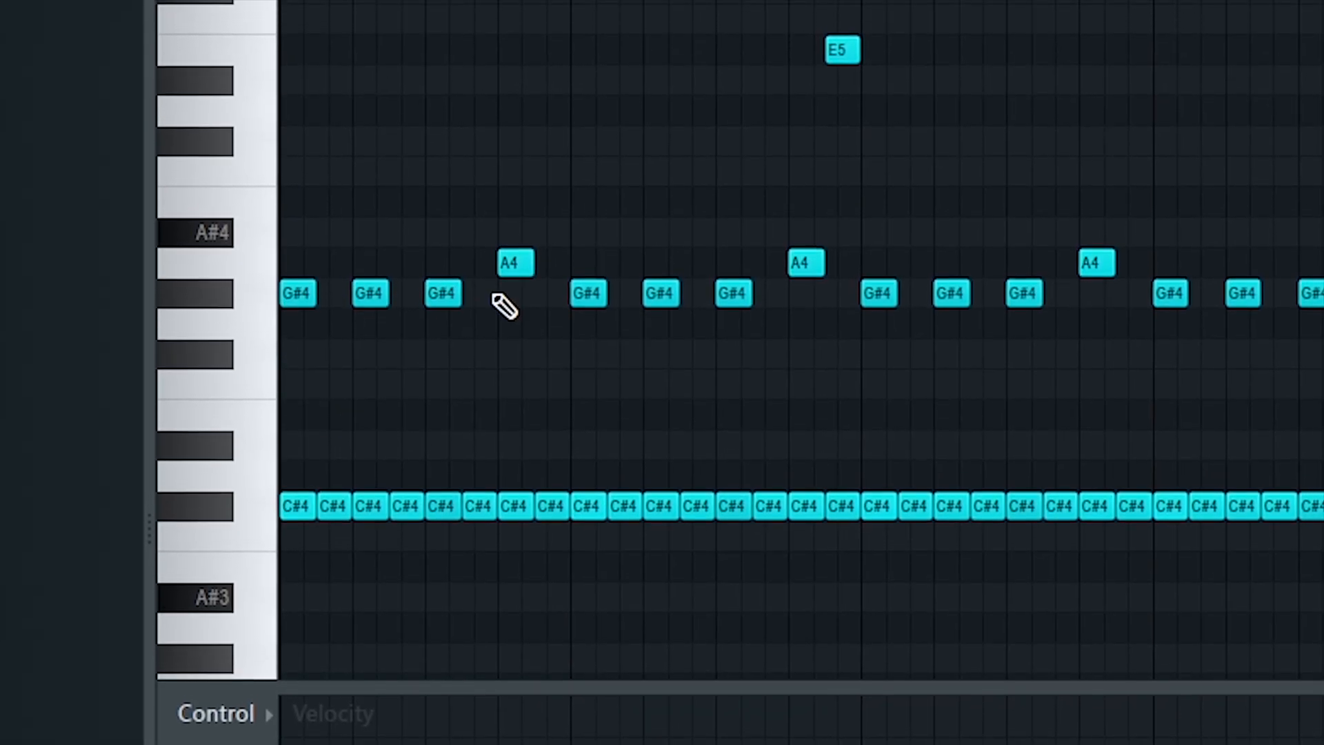
pyautogui.click(507, 252)
pyautogui.press('space')
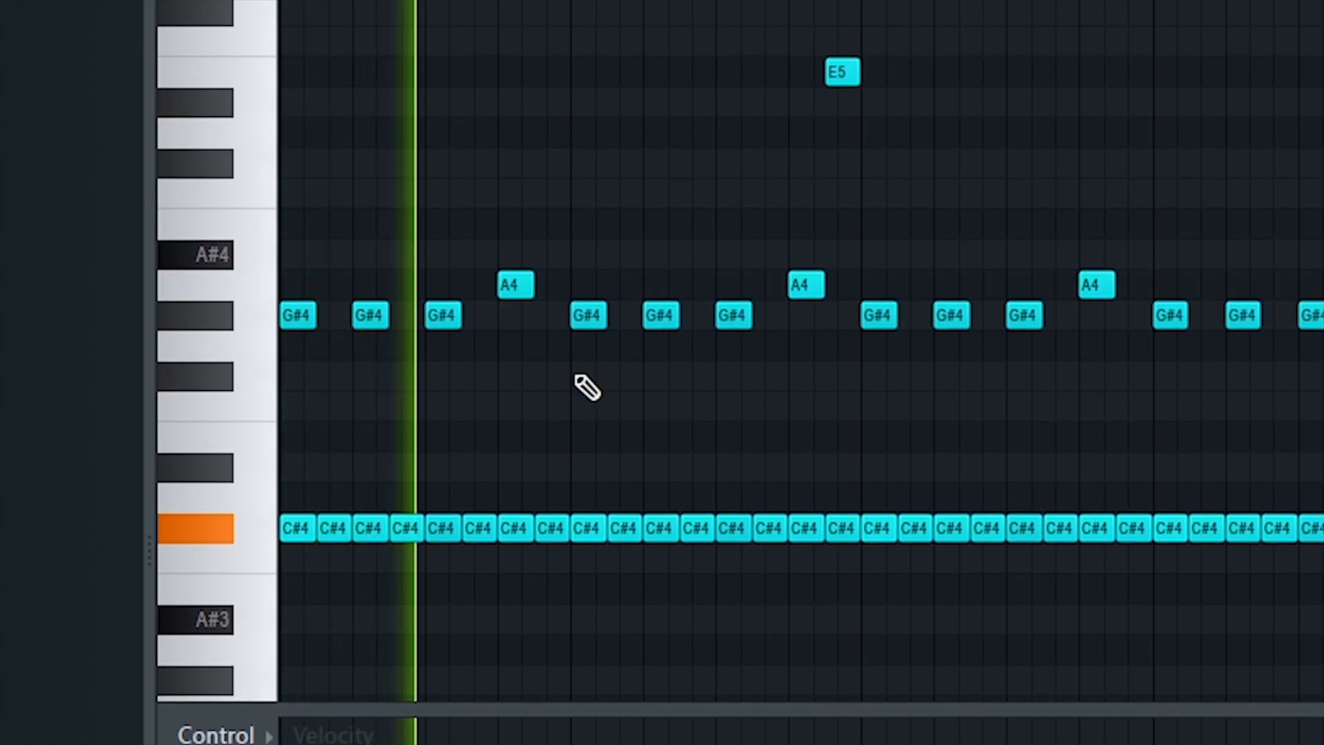
pyautogui.press('space')
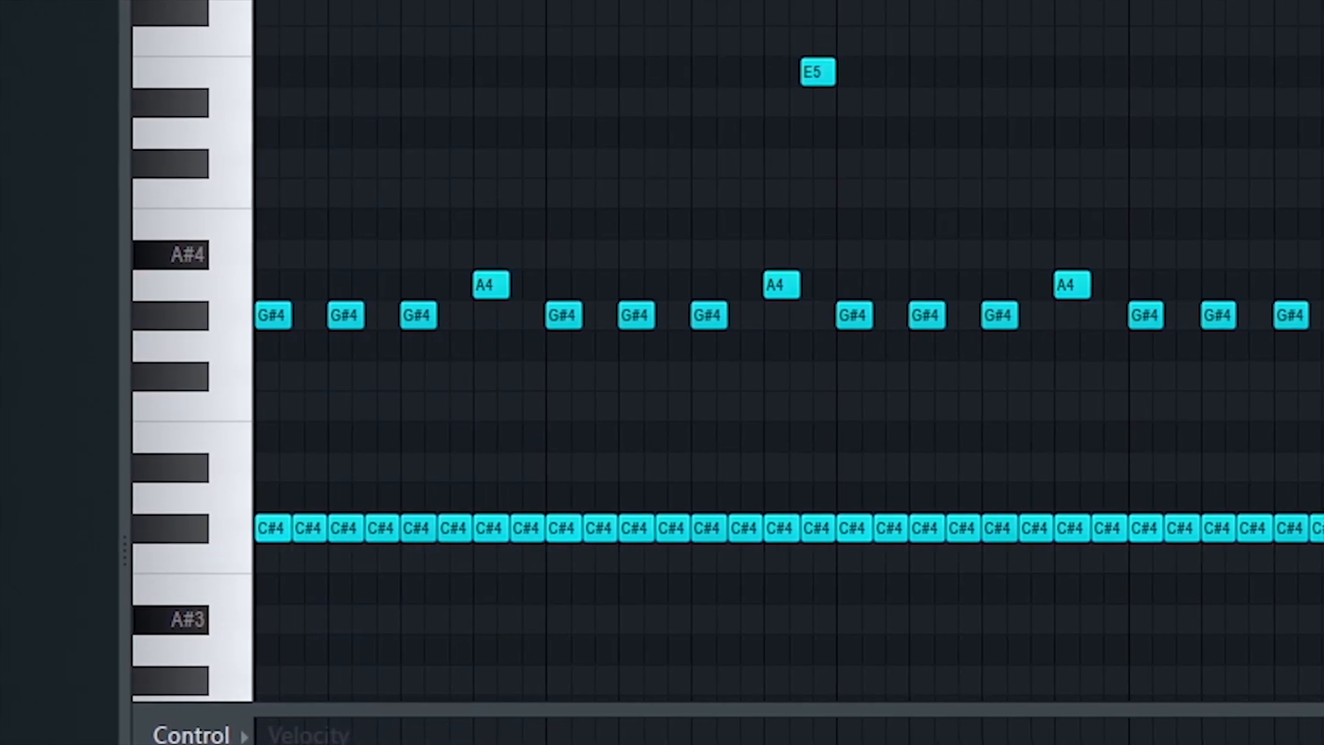
pyautogui.moveTo(545, 241); pyautogui.dragTo(262, 542)
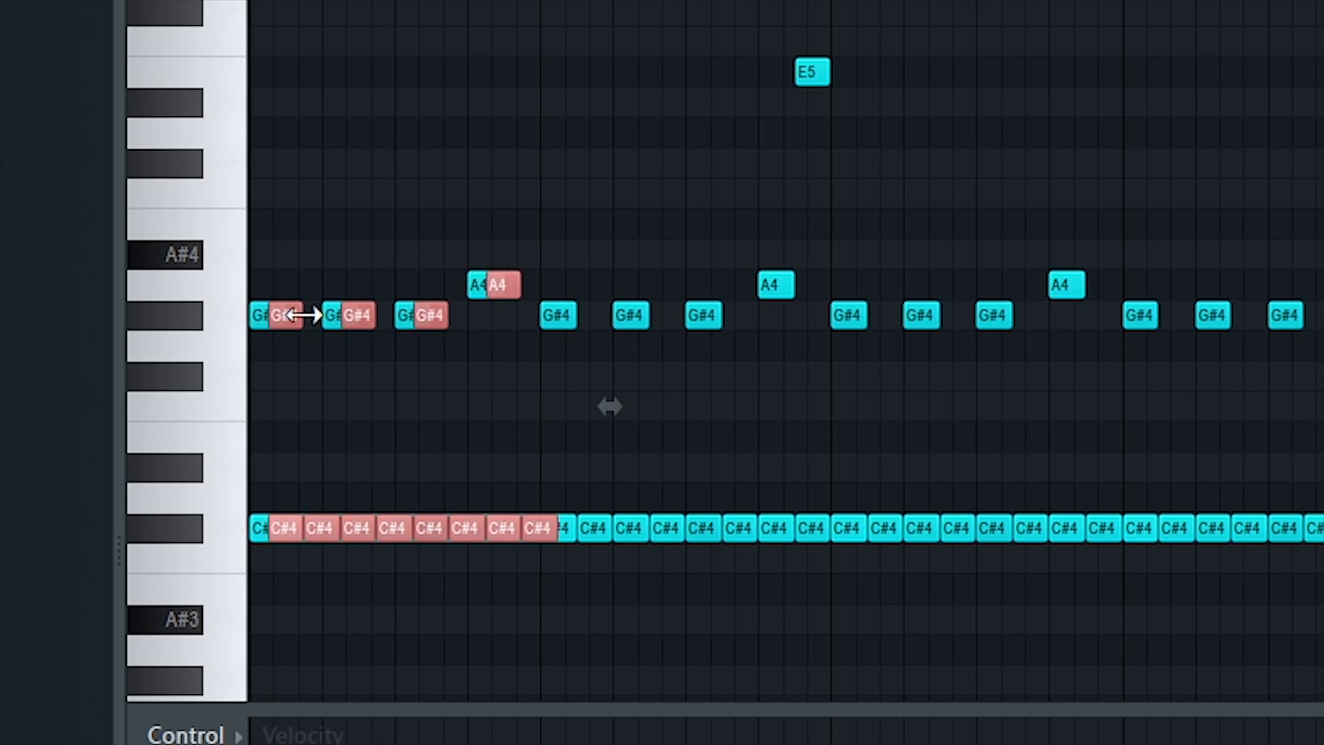
pyautogui.hotkey('ctrl', 'z')
pyautogui.keyDown('ctrl'); pyautogui.click(569, 194); pyautogui.keyUp('ctrl')
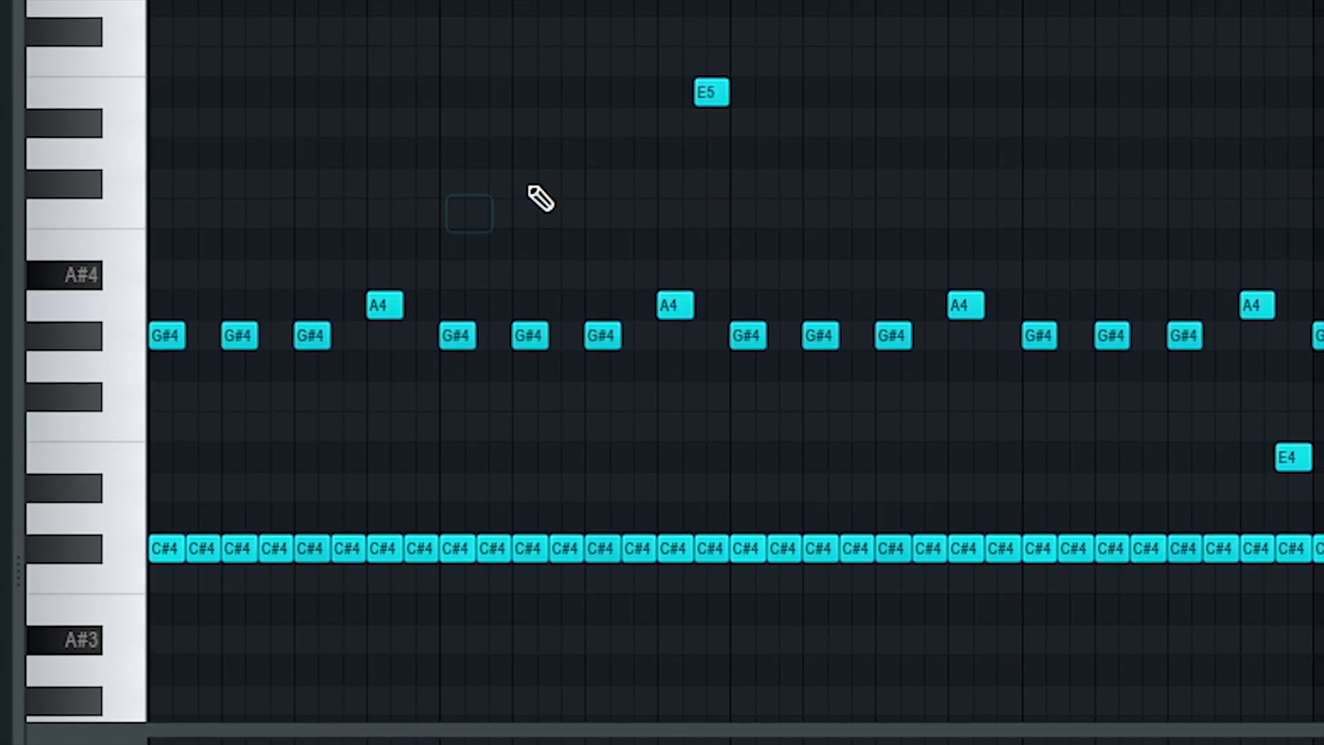
# Step: Play the Kontakt melody in the piano roll and examine its note pattern and velocities
pyautogui.press('space')
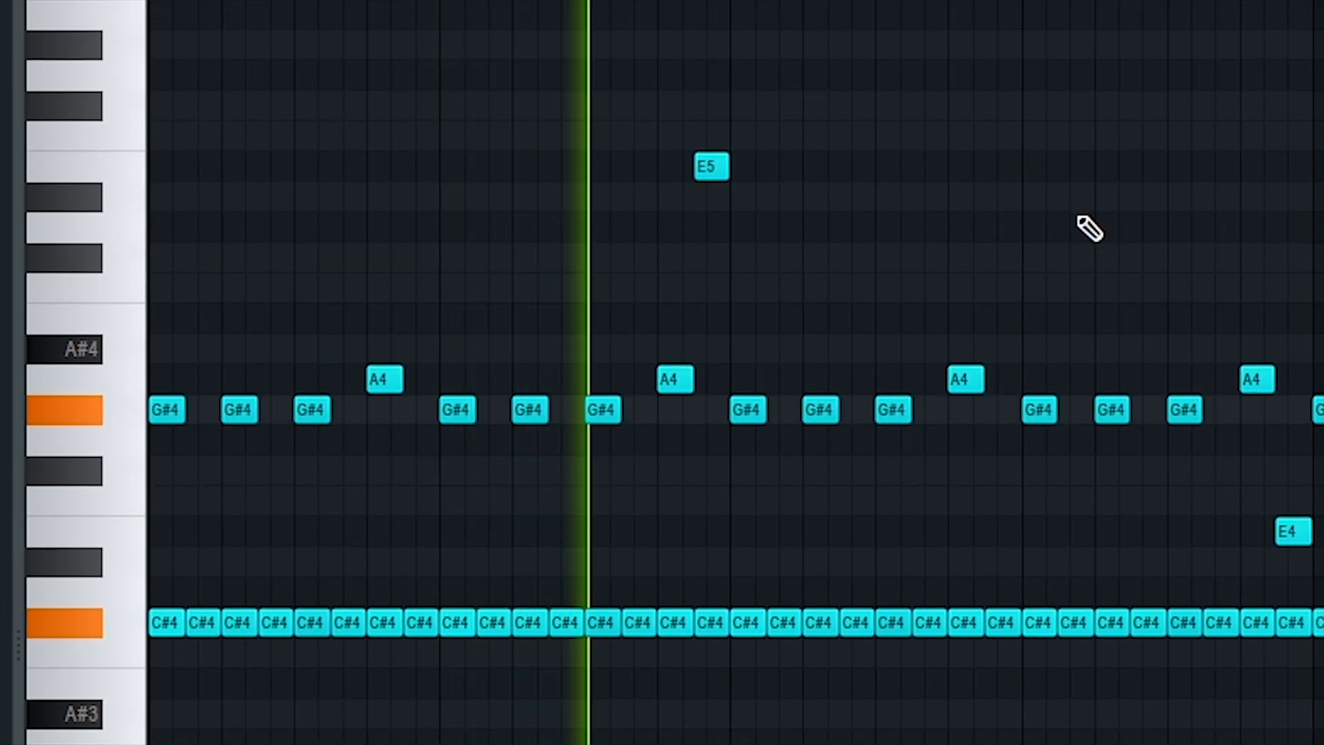
pyautogui.press('space')
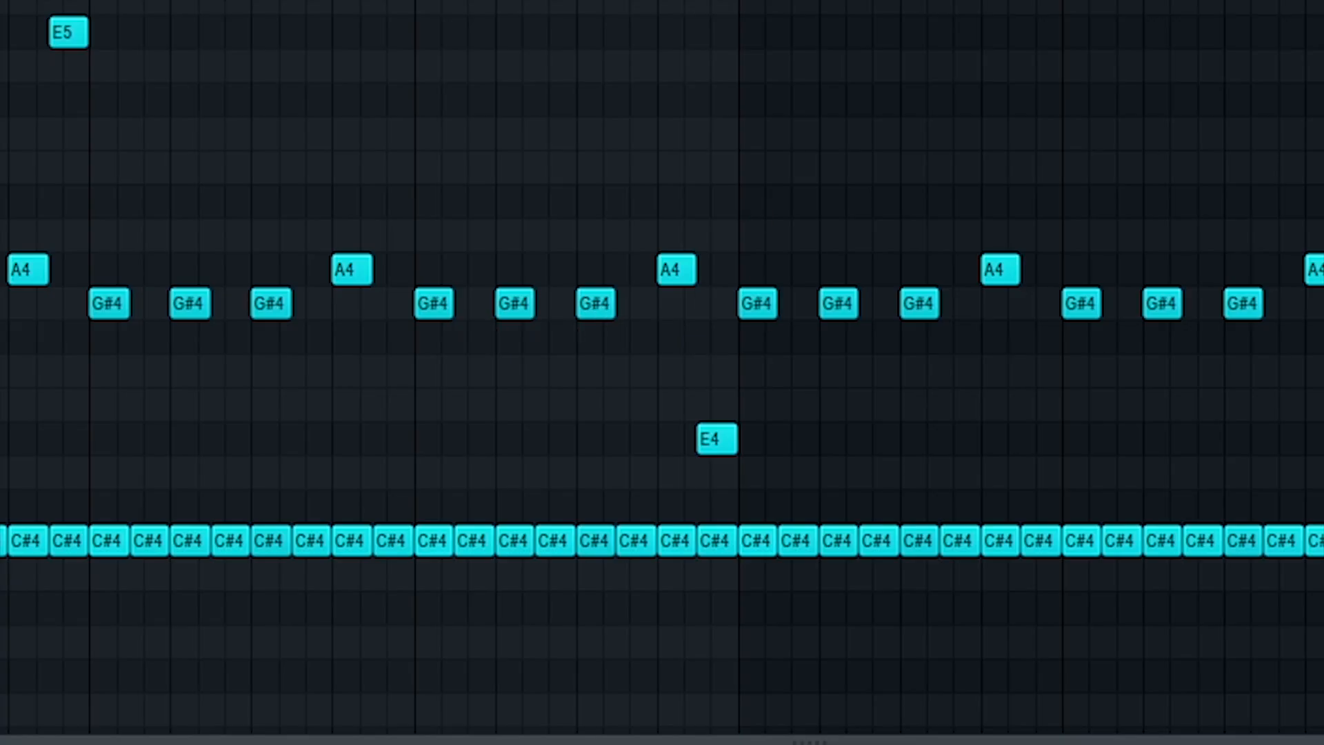
pyautogui.press('space')
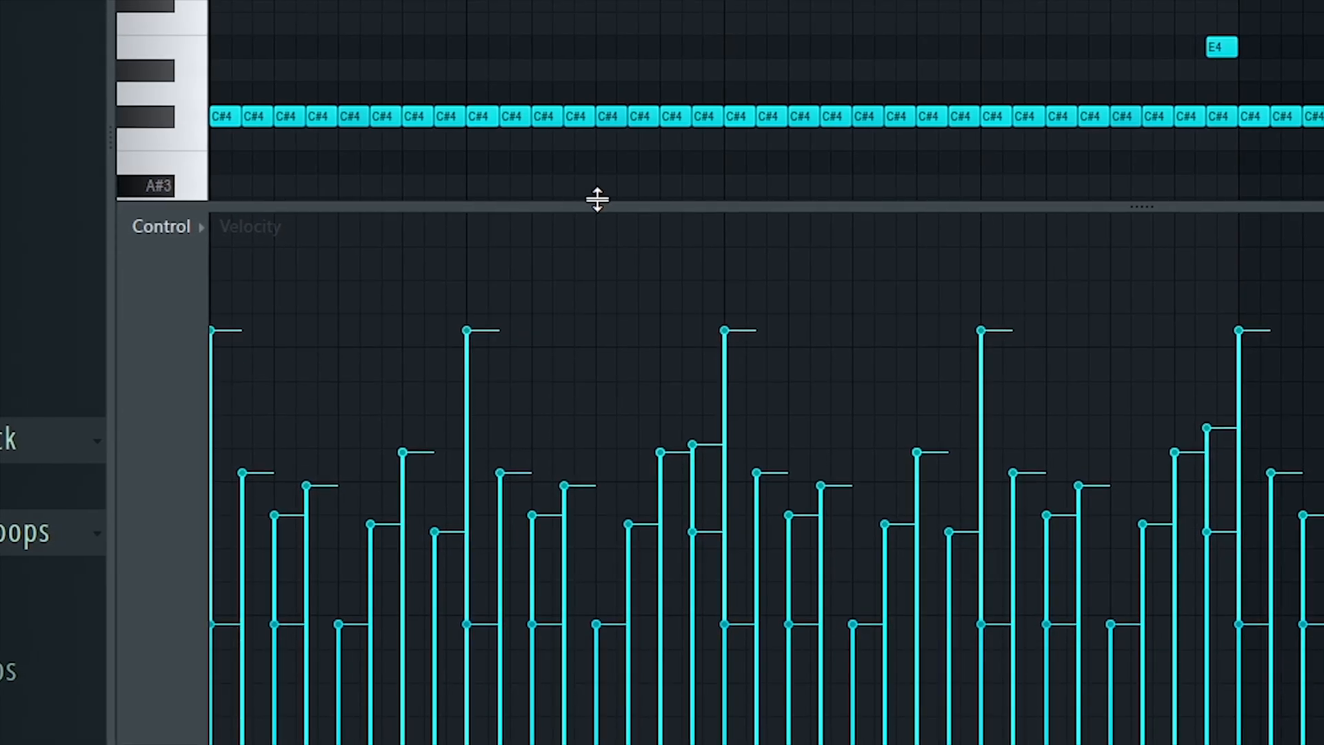
pyautogui.scroll(-1, 449, 114)
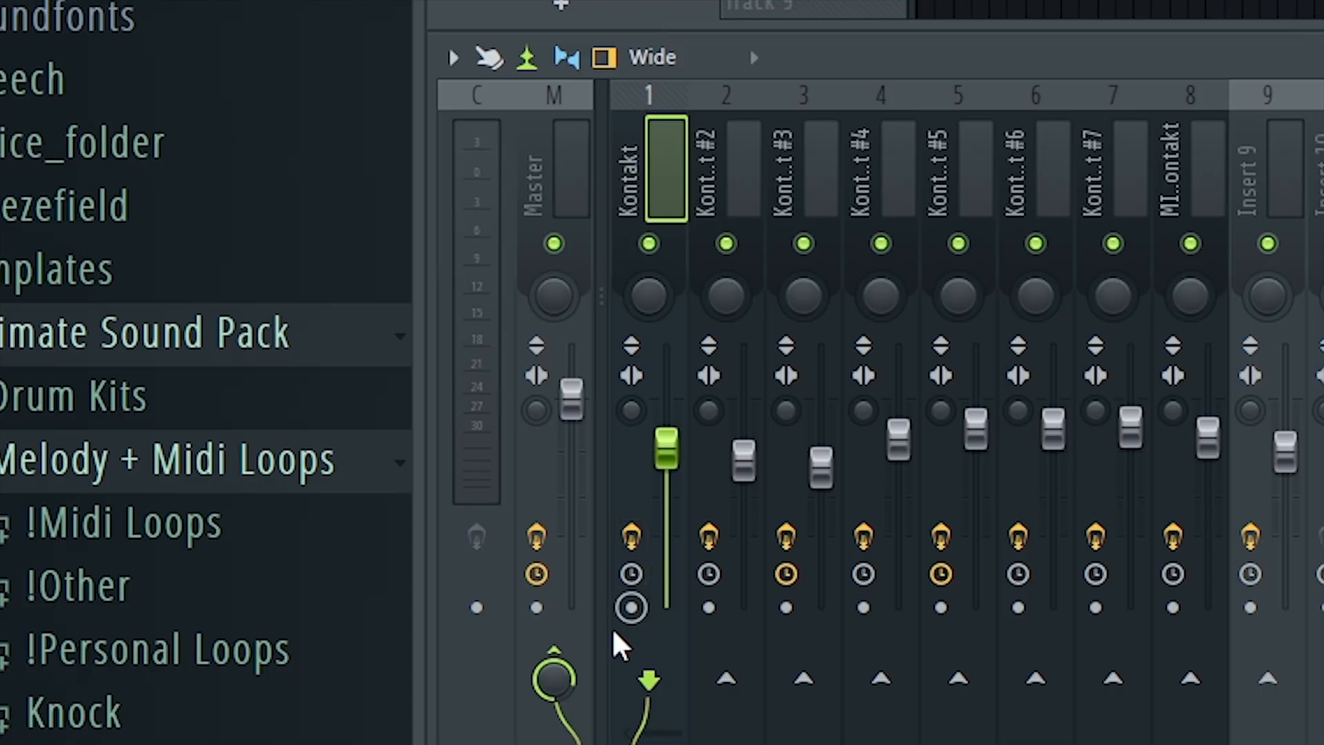
# Step: Arm the Kontakt mixer track for disk recording and render it to a wave file
pyautogui.click(630, 609)
pyautogui.click(453, 58)
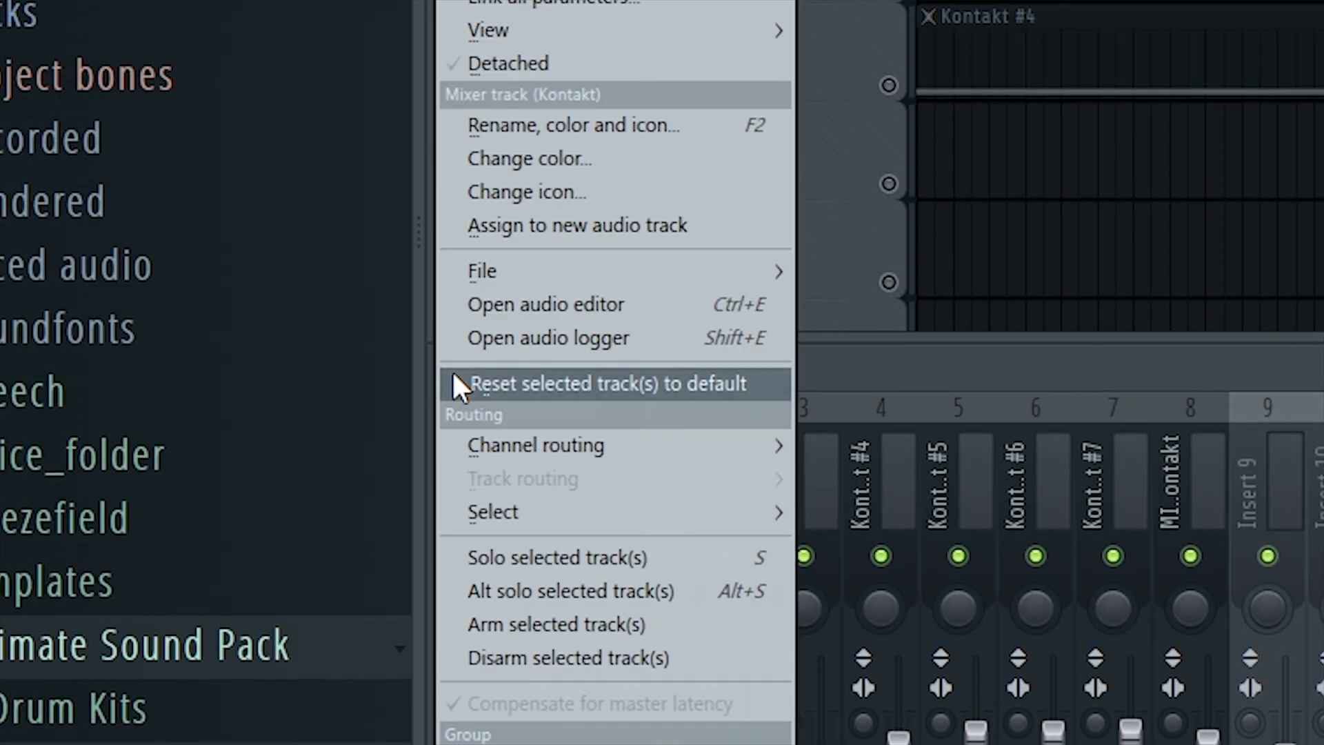
pyautogui.moveTo(453, 346)
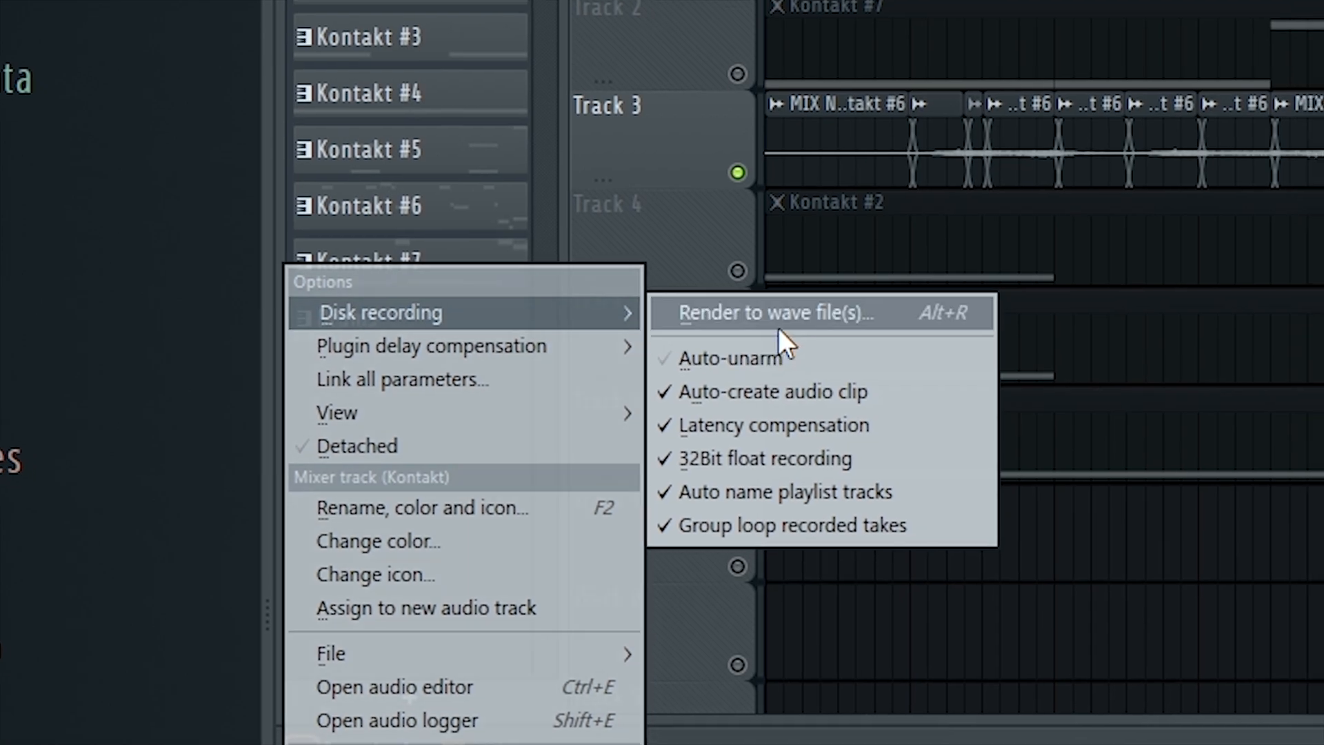
pyautogui.click(840, 338)
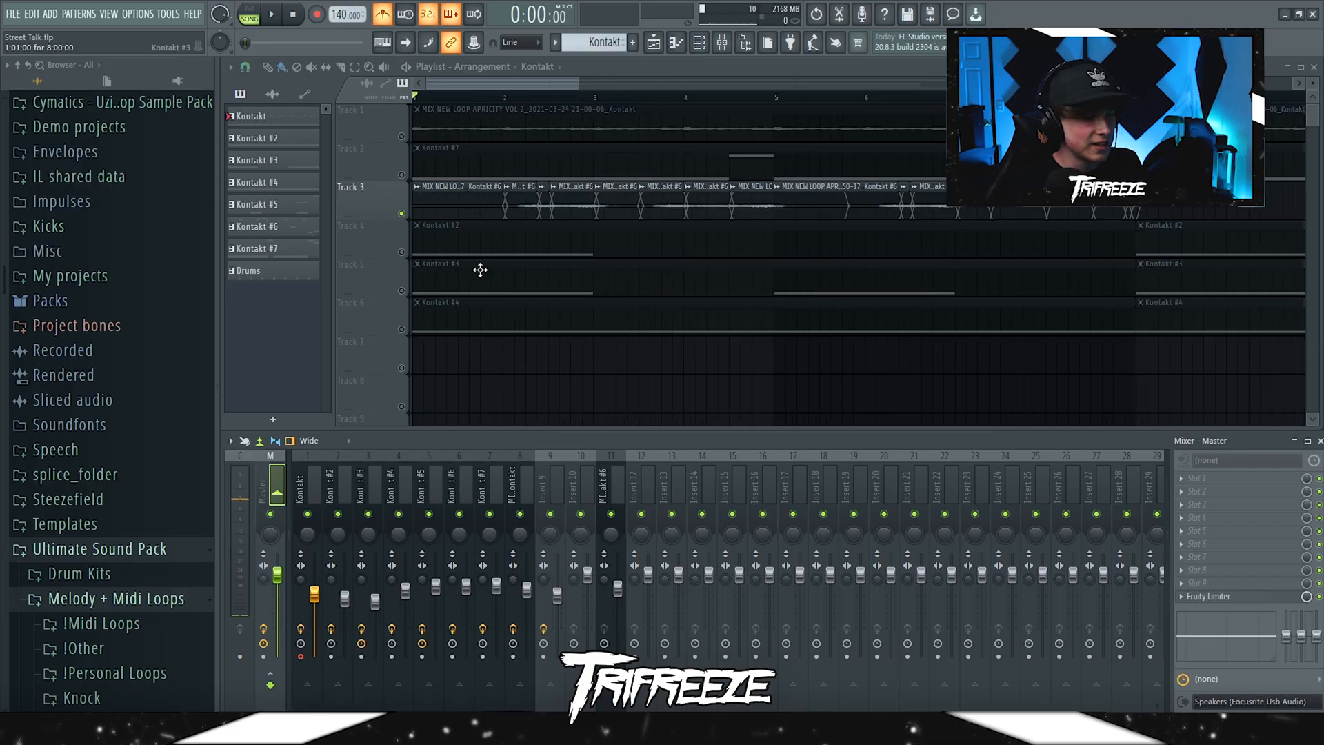
# Step: Set the Strings of Winter reverb to Concert Hall 1 at 6% mix and open Fruity parametric EQ 2 on the Kontakt mixer track
pyautogui.press('F6')
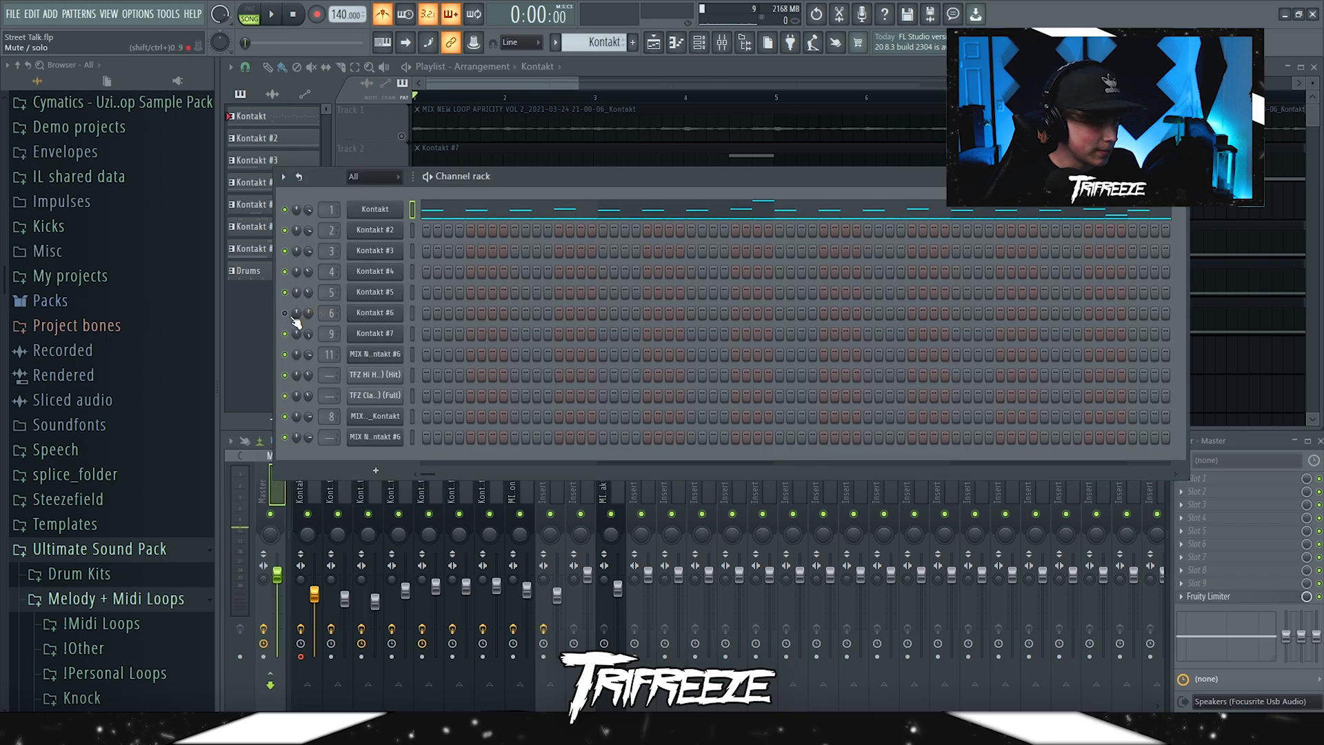
pyautogui.press('F6')
pyautogui.press('space')
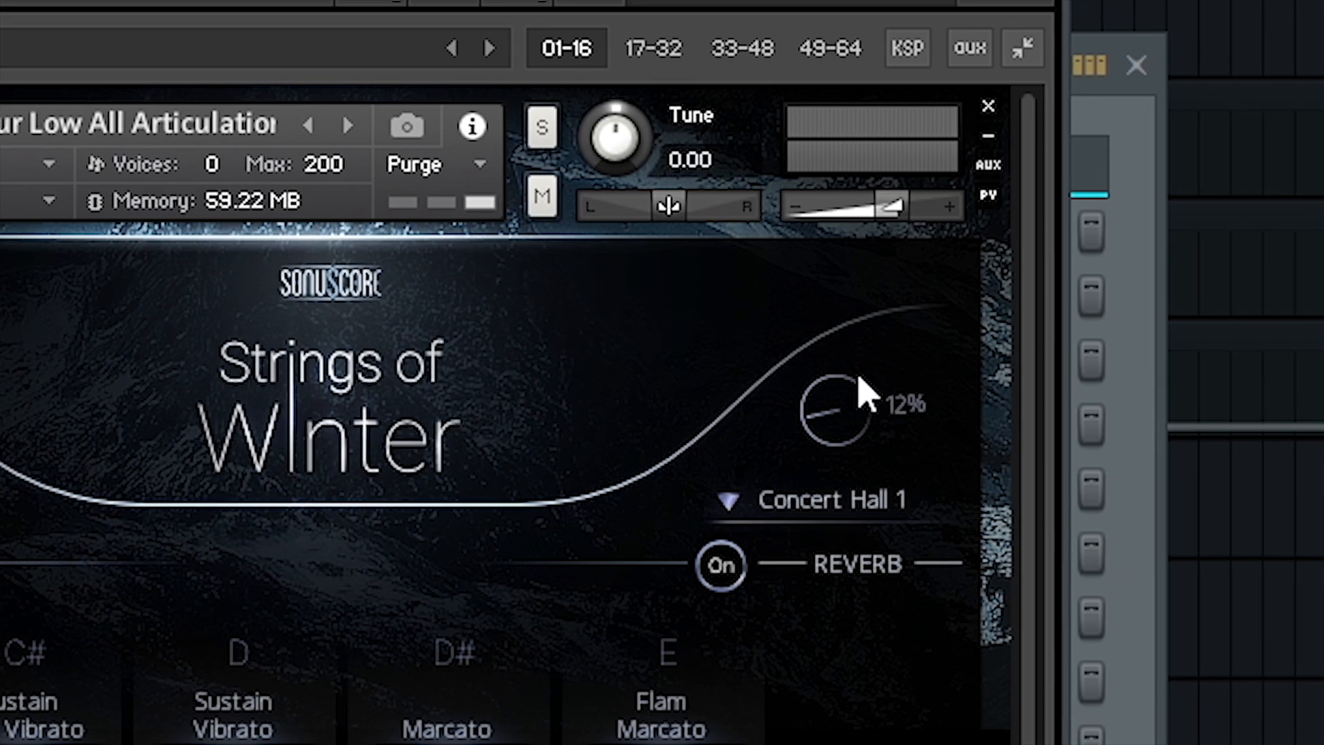
pyautogui.moveTo(820, 424)
pyautogui.mouseDown()
pyautogui.moveTo(813, 384)
pyautogui.moveTo(818, 428)
pyautogui.mouseUp()
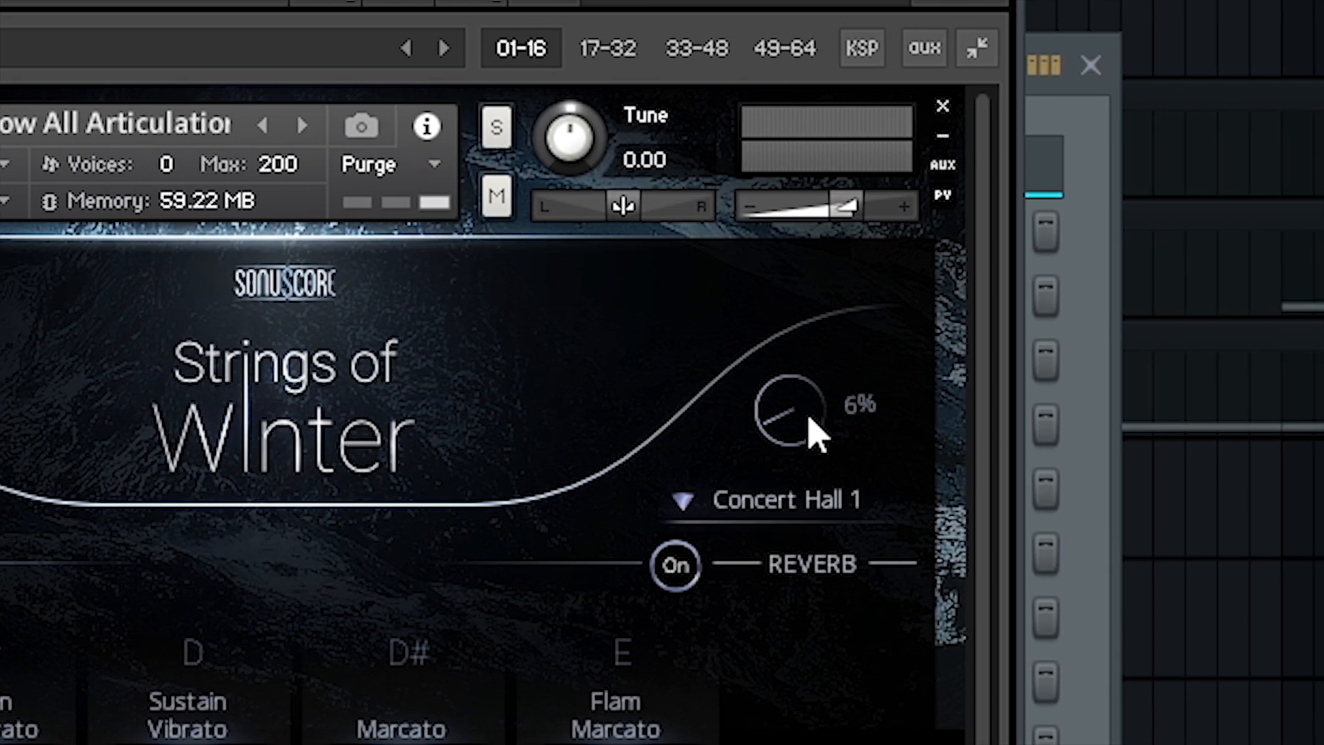
pyautogui.click(697, 514)
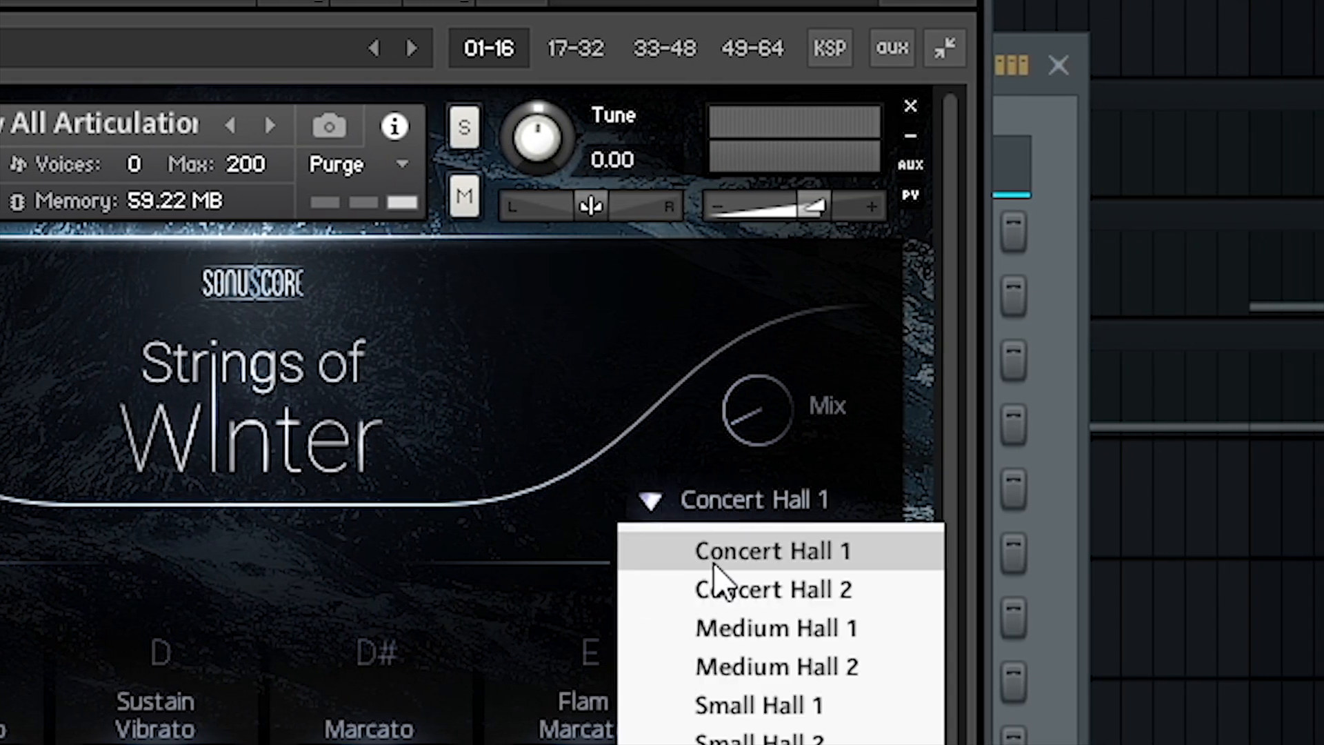
pyautogui.click(717, 560)
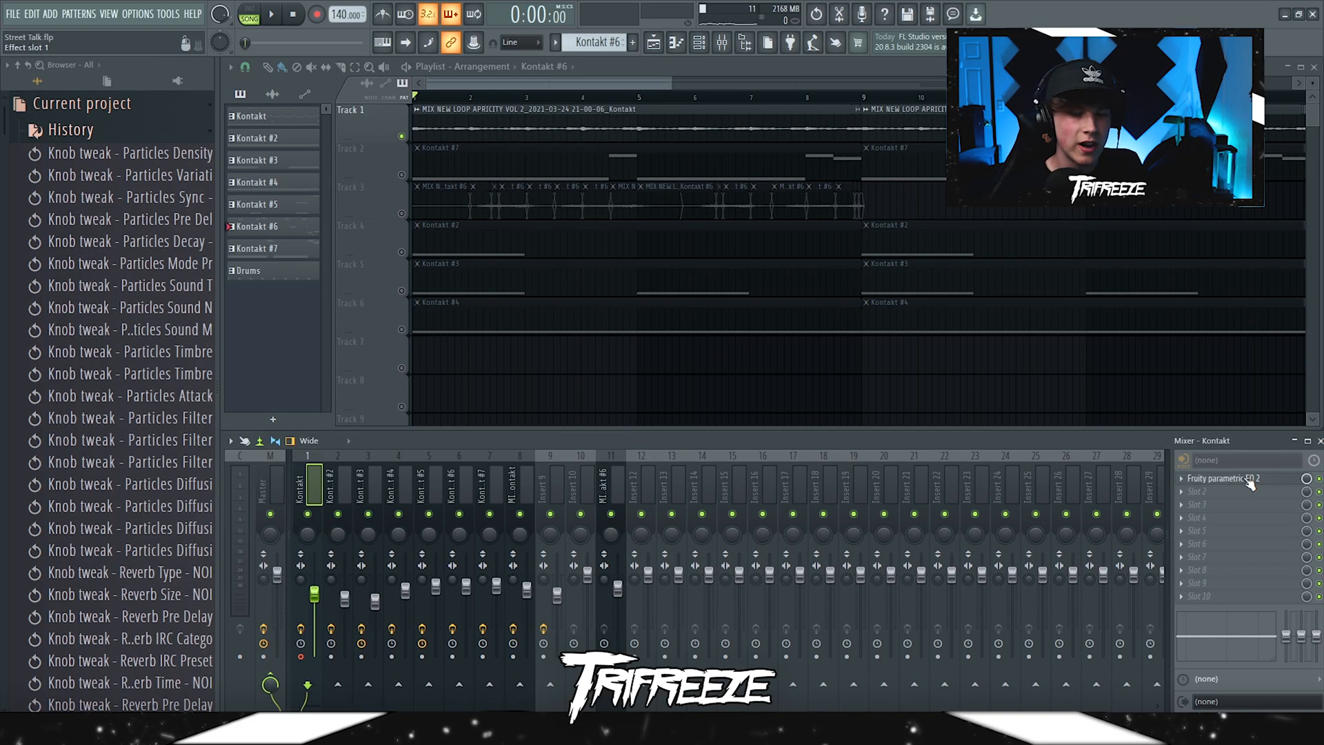
pyautogui.click(1249, 483)
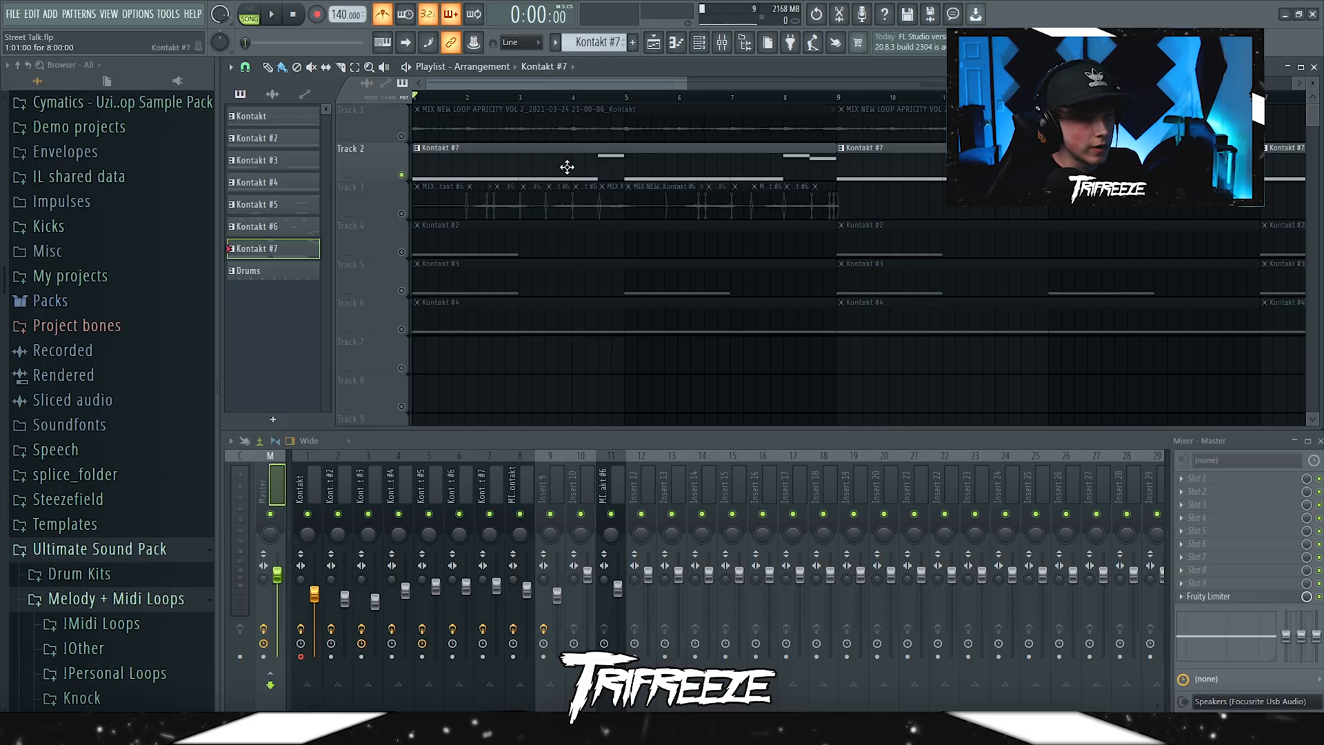
# Step: Open the Kontakt #7 clip in the piano roll, play its bass notes and inspect its Noire Pure piano instrument
pyautogui.doubleClick(566, 167)
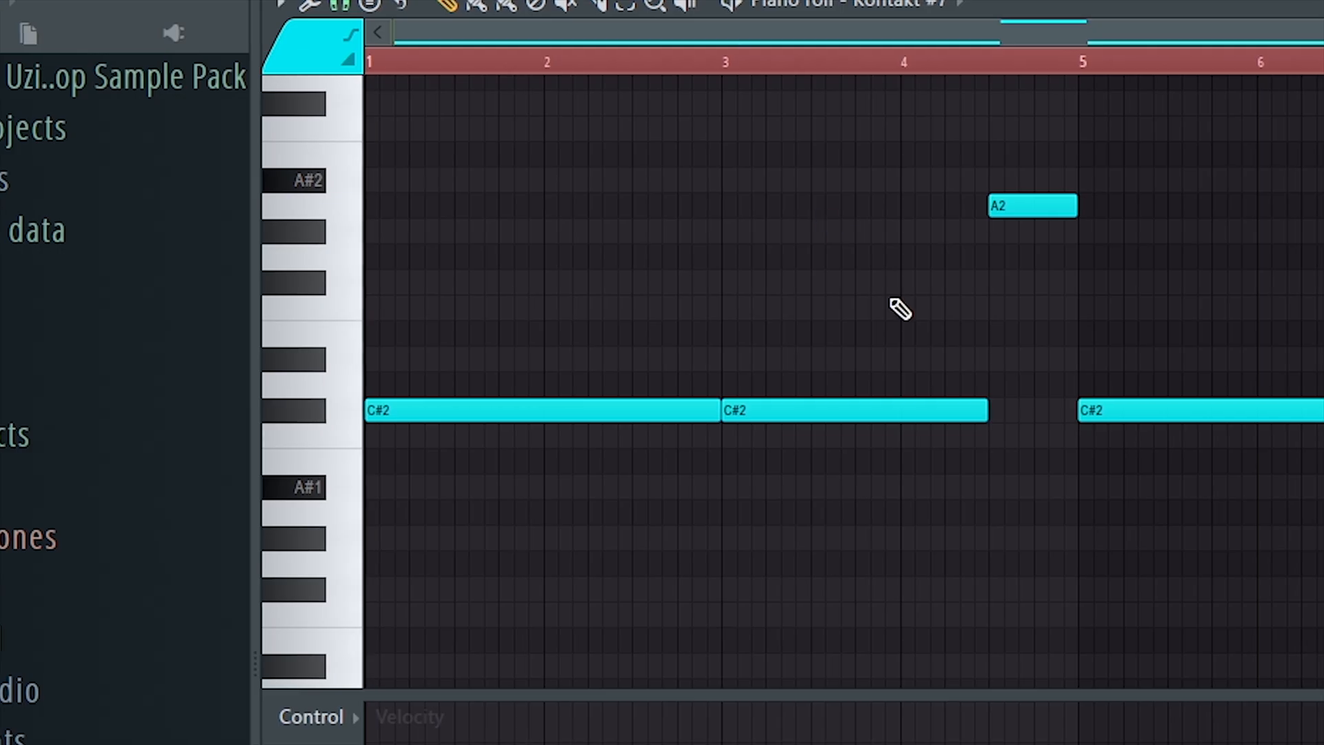
pyautogui.press('space')
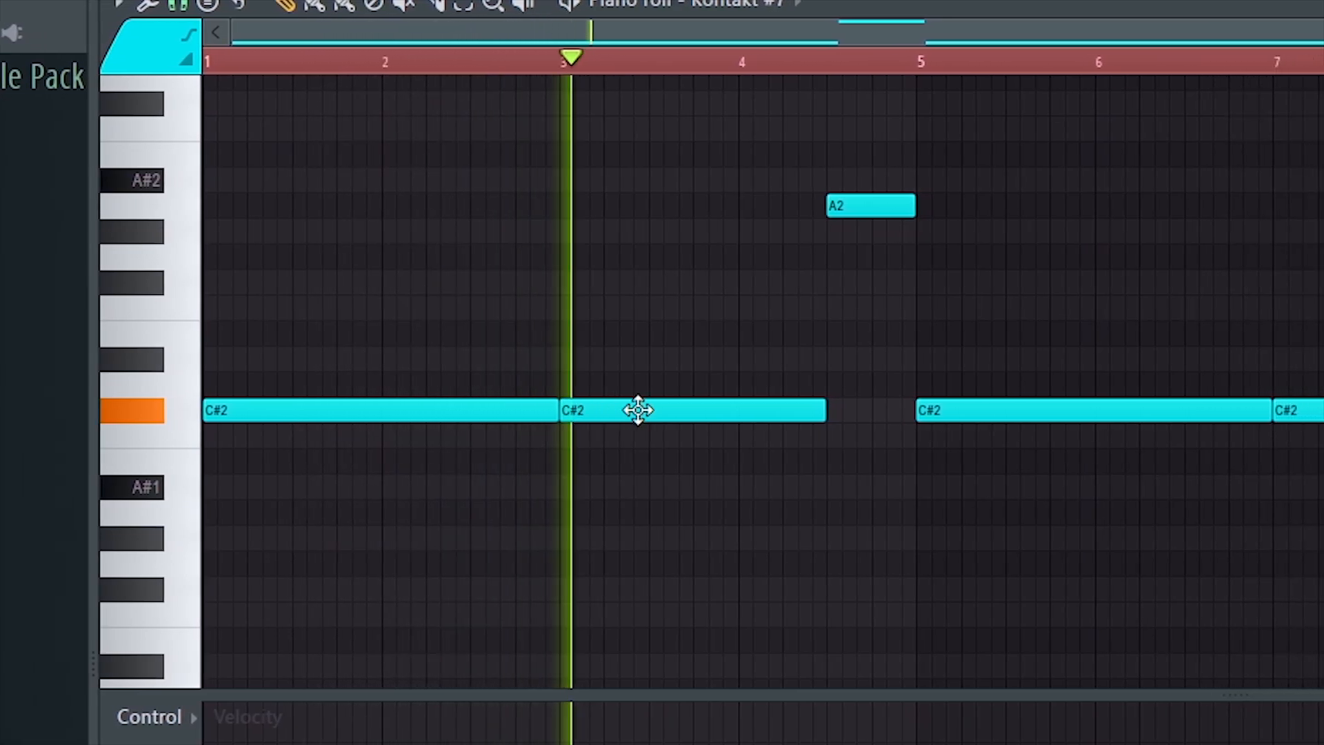
pyautogui.scroll(1, 887, 285)
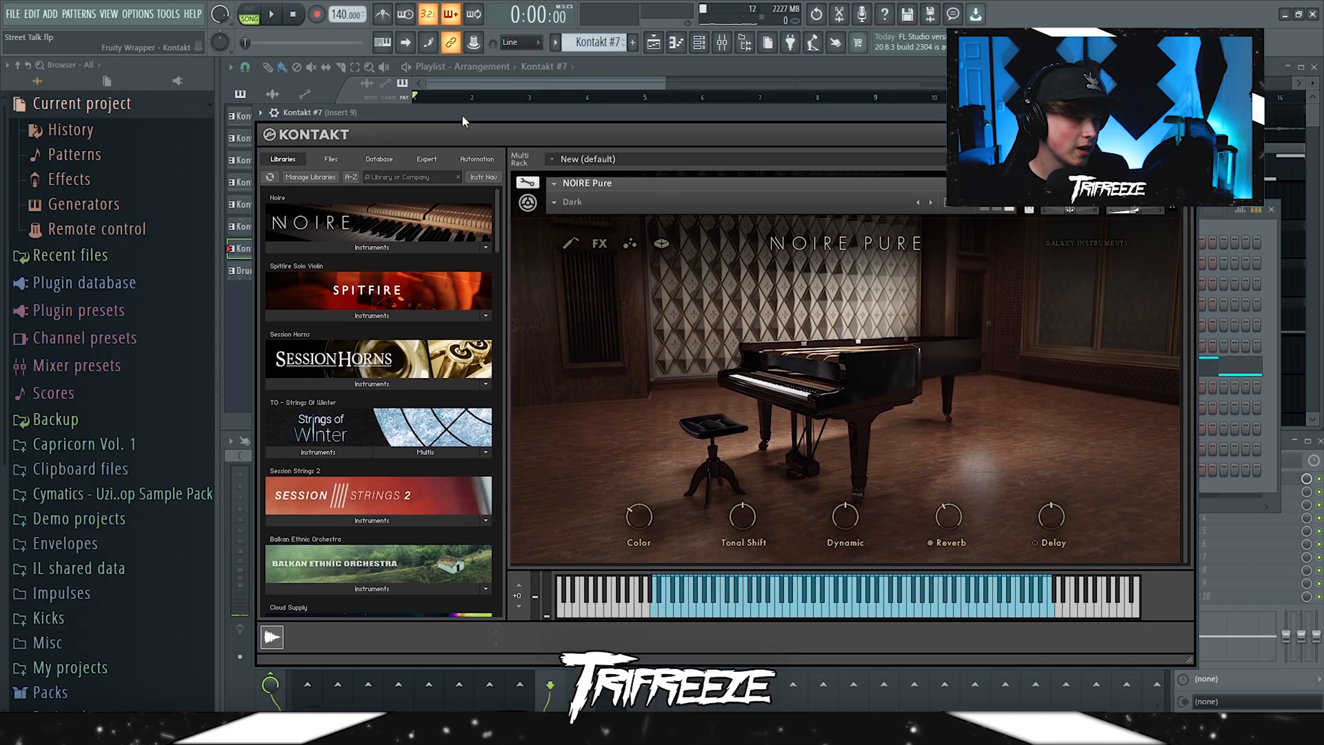
pyautogui.click(588, 199)
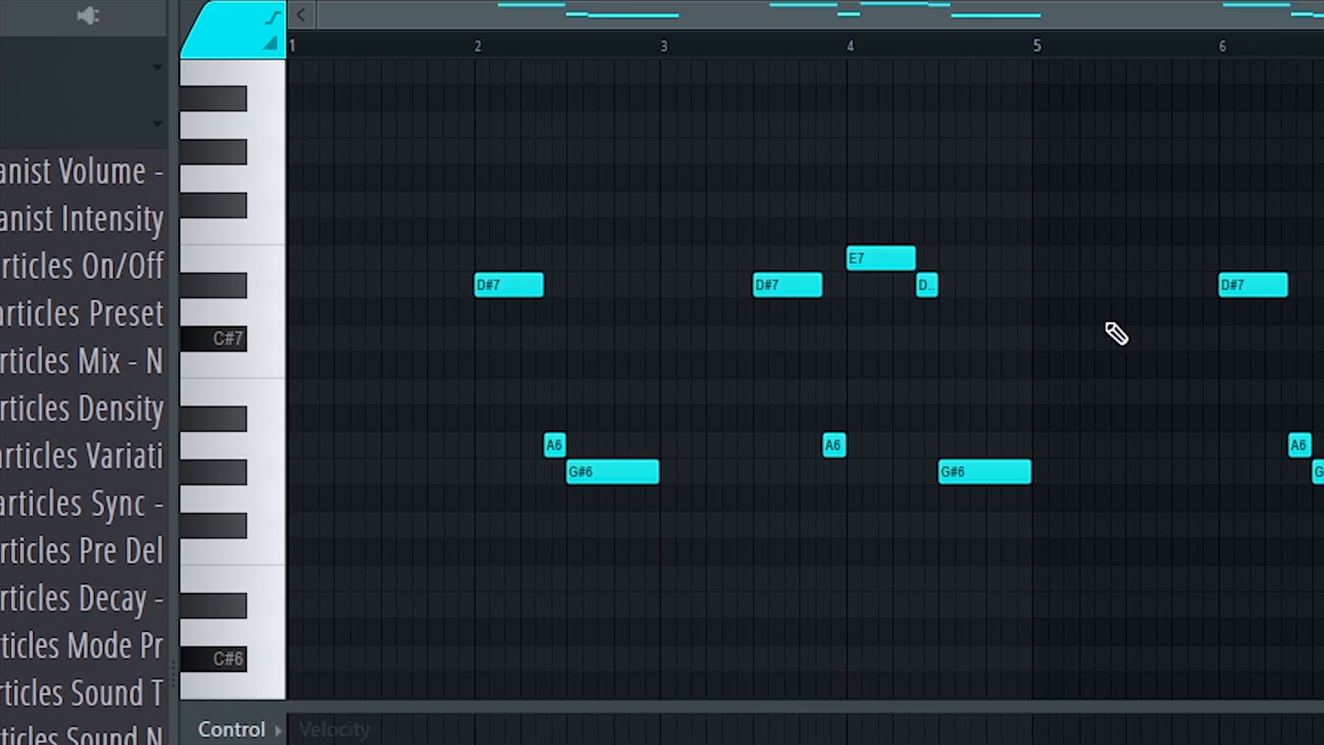
# Step: Play the high melody in the piano roll and look up the Balkan Ethnic Orchestra instruments in Kontakt #6's library
pyautogui.press('space')
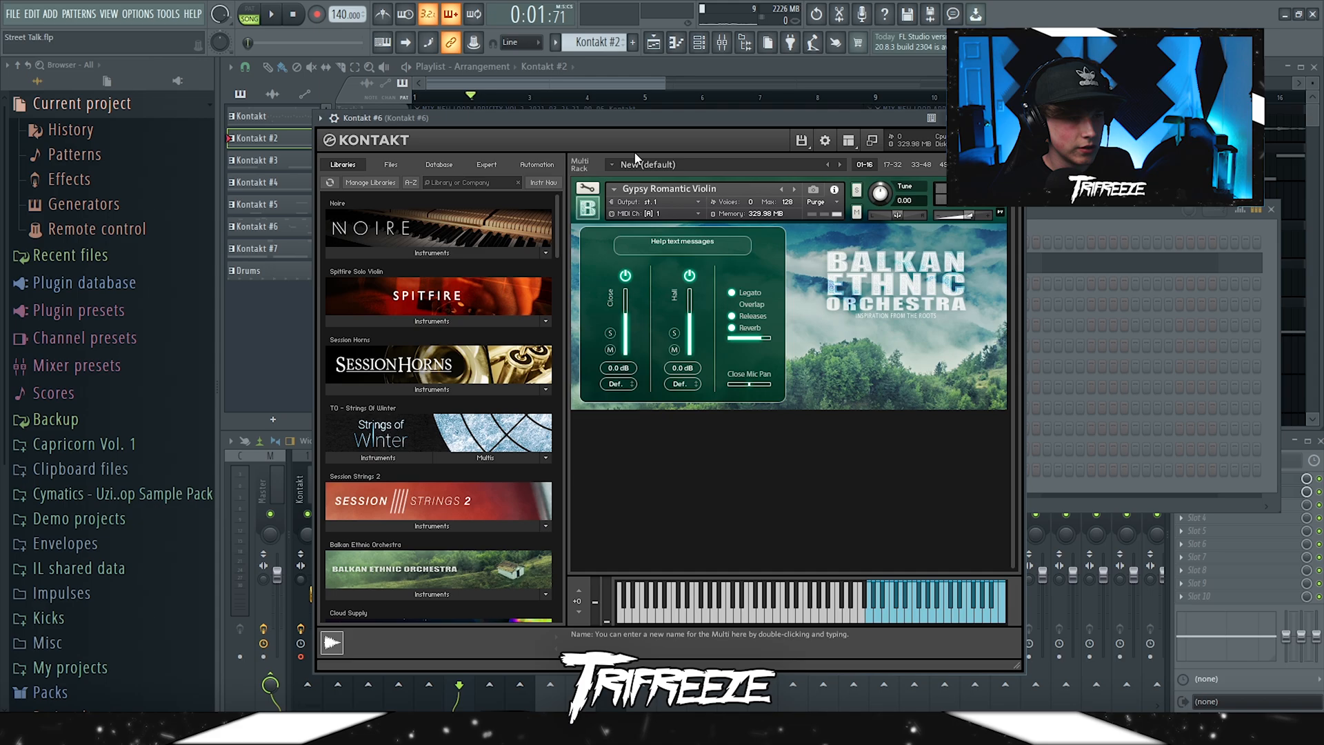
pyautogui.moveTo(615, 121); pyautogui.dragTo(622, 123)
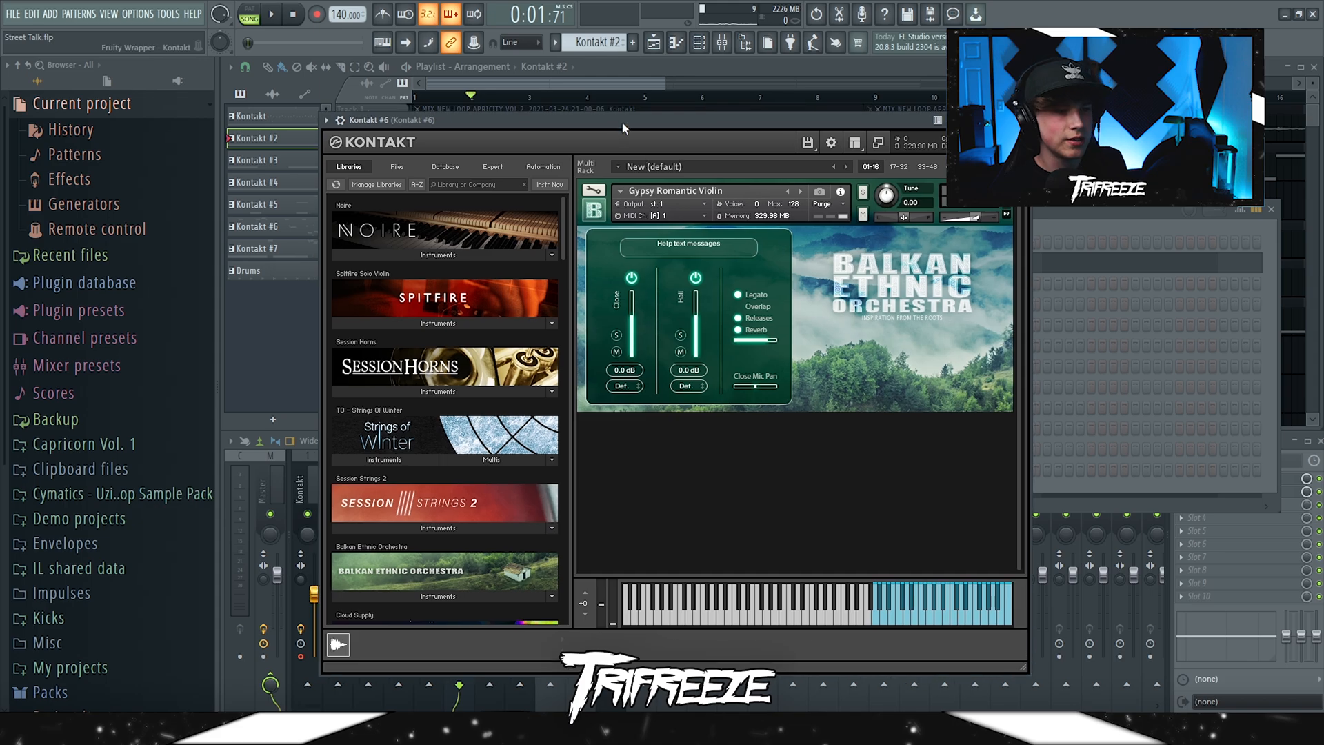
pyautogui.scroll(-3, 408, 399)
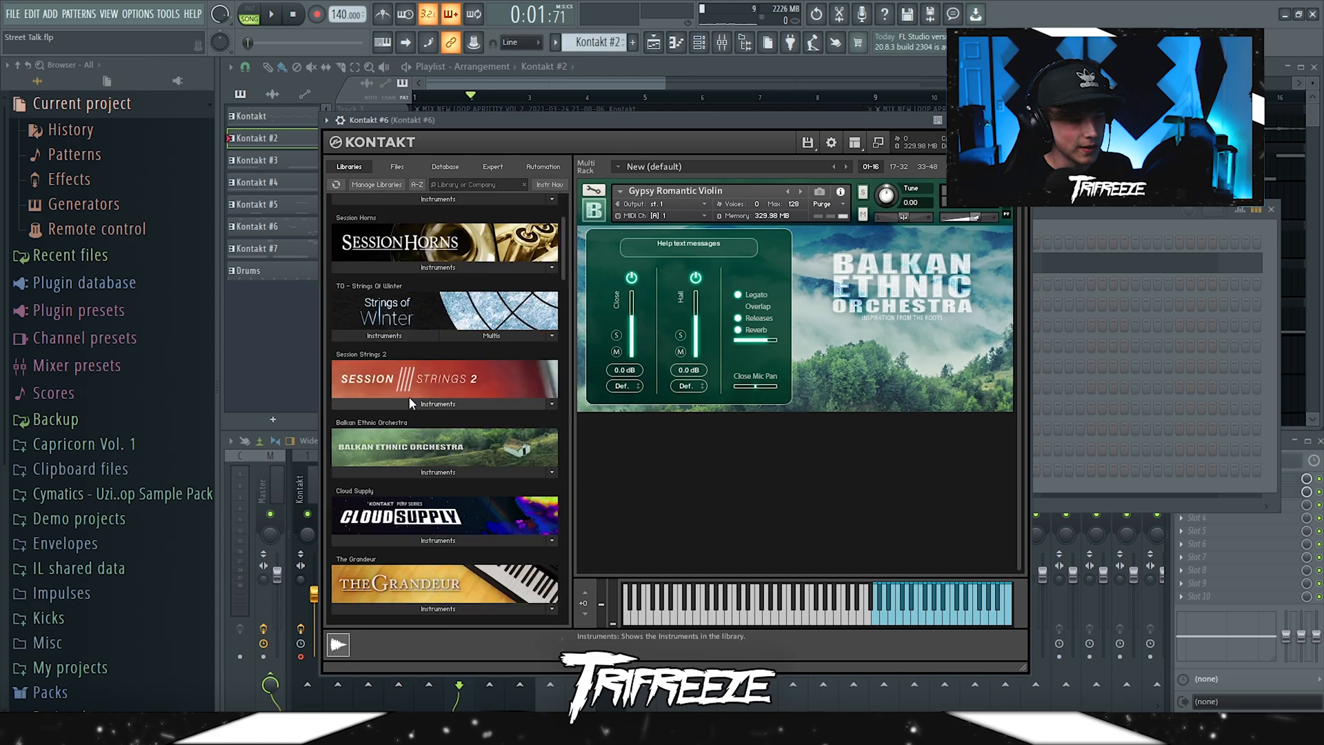
pyautogui.click(419, 475)
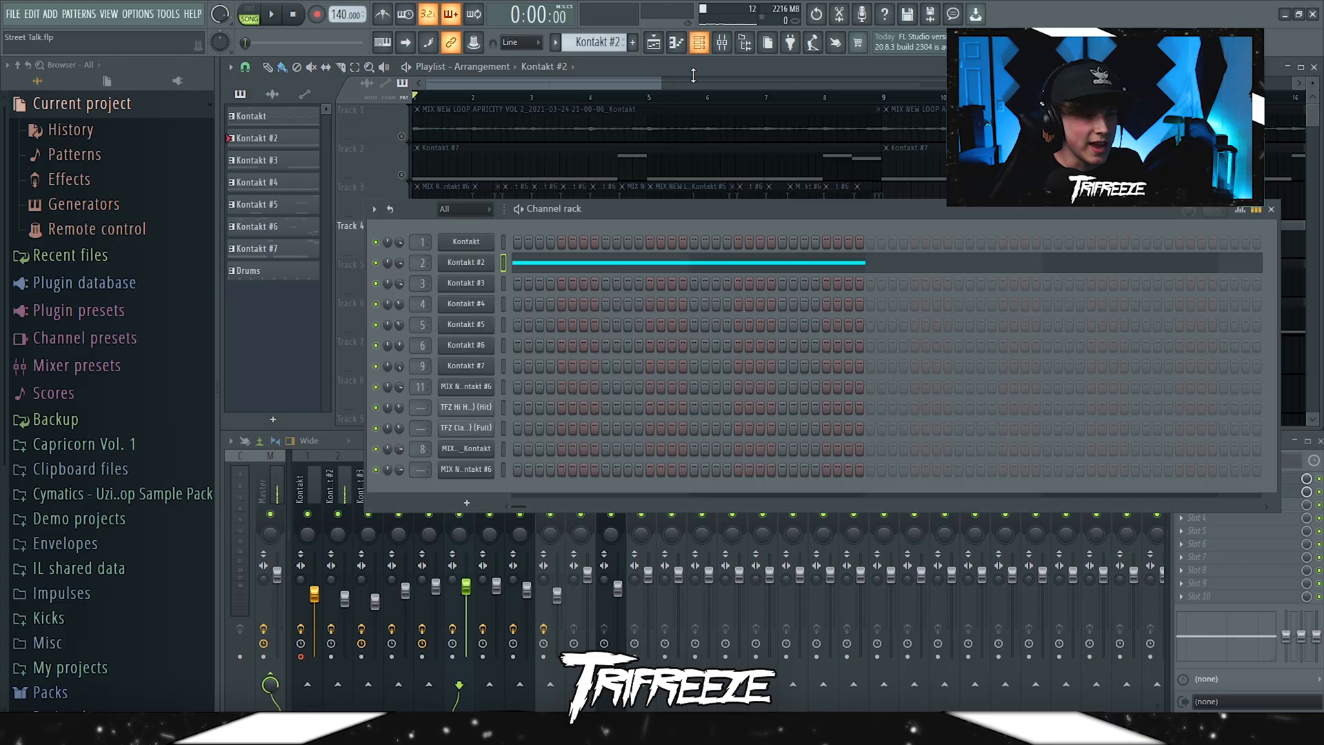
# Step: Inspect the Kontakt #2 channel, play back the arrangement and open the Kontakt #2 notes from the channel rack
pyautogui.click(489, 261)
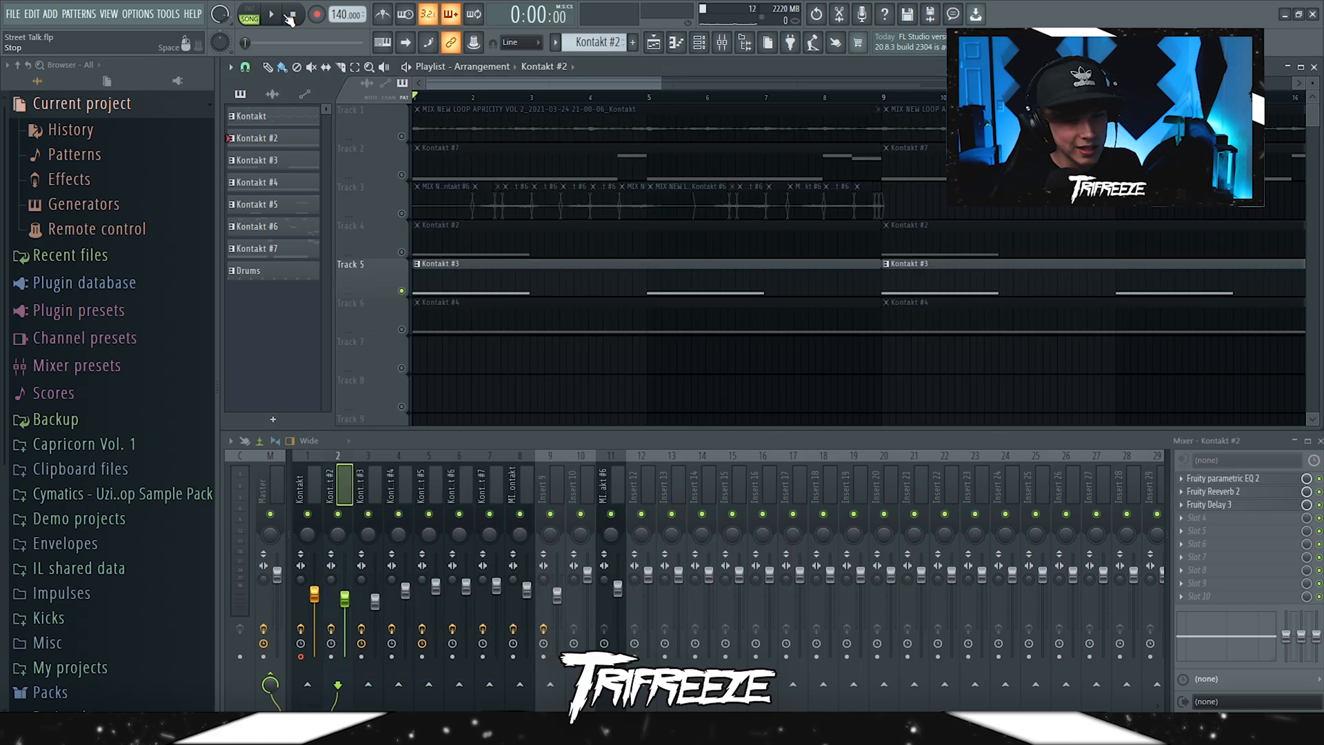
pyautogui.press('space')
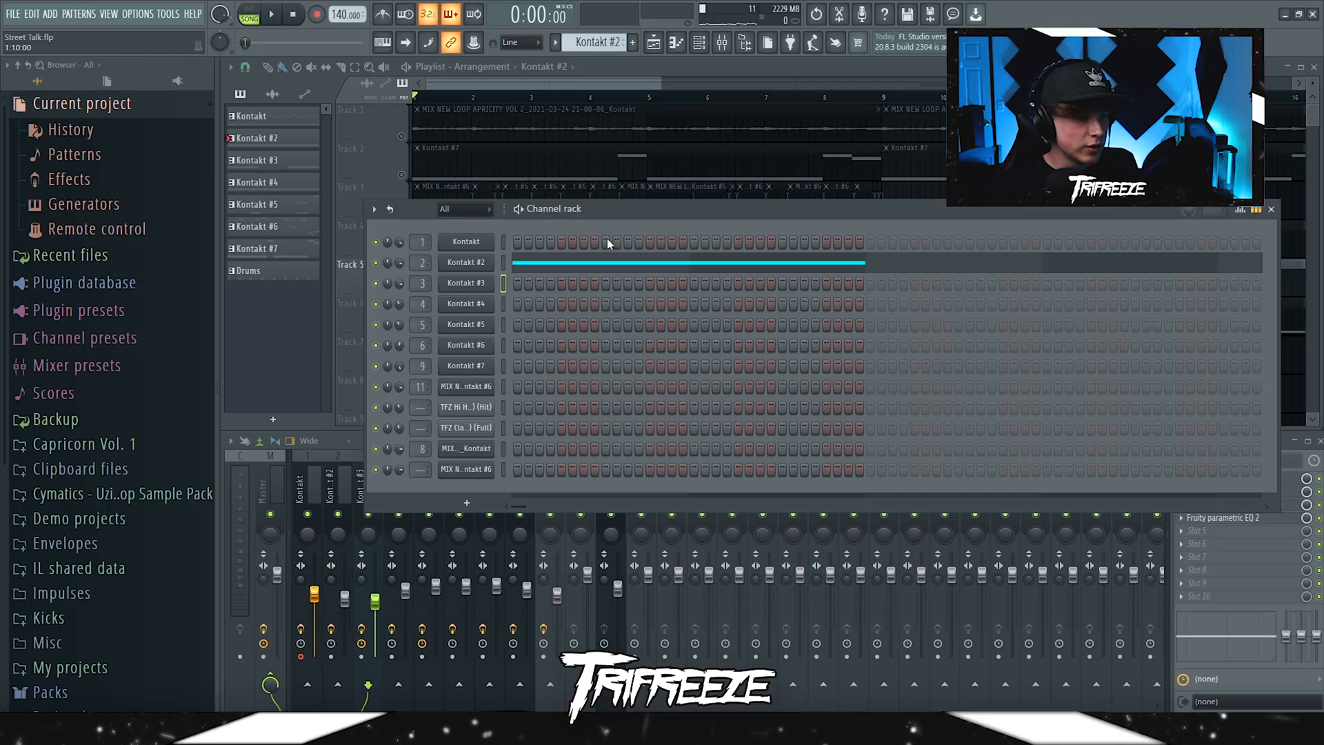
pyautogui.click(549, 263)
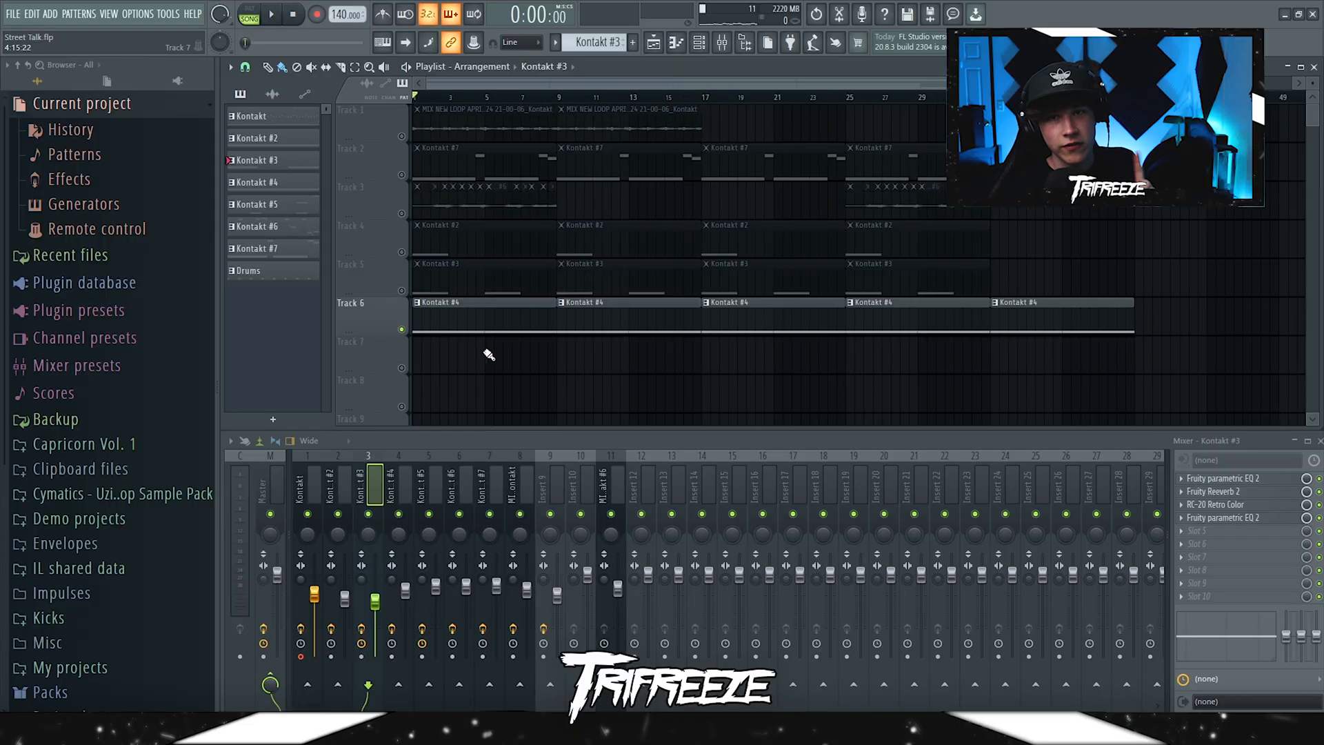
# Step: Open the Kontakt #4 channel's instrument from the channel rack and inspect it
pyautogui.press('F6')
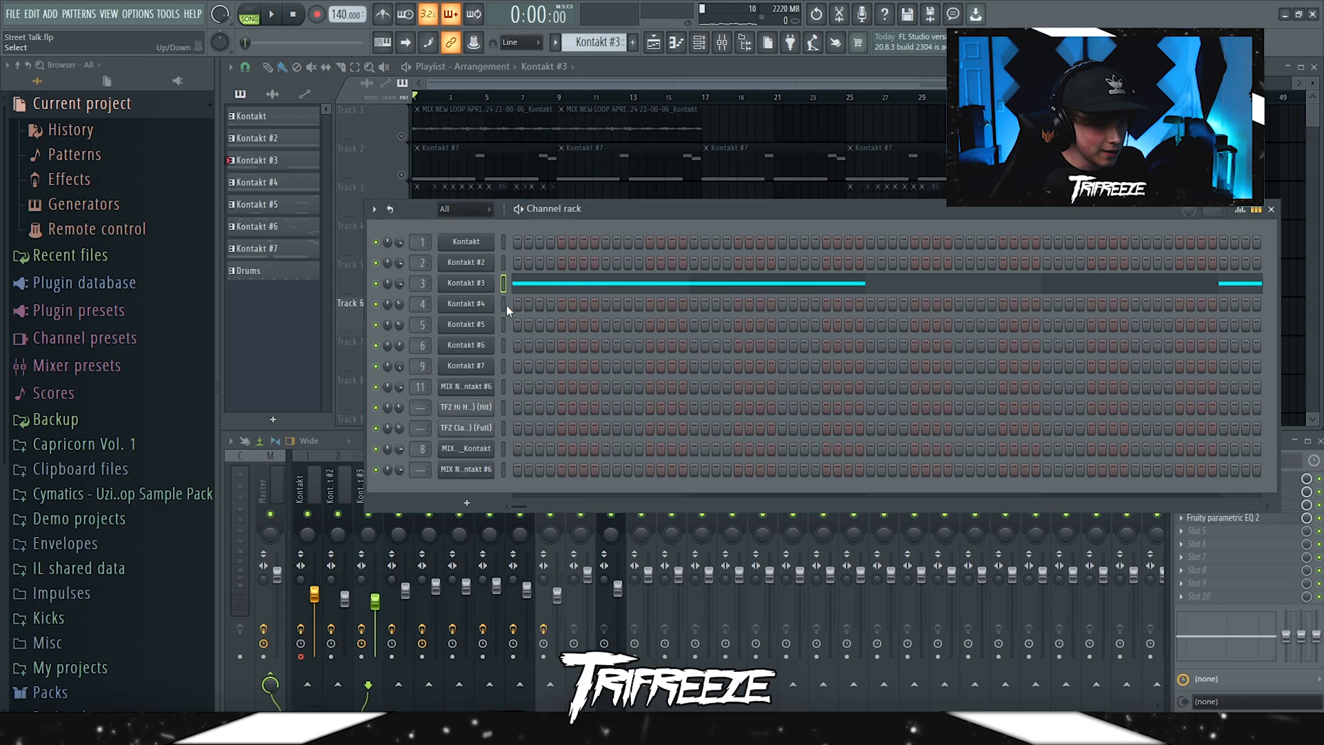
pyautogui.click(475, 304)
pyautogui.scroll(-3, 794, 277)
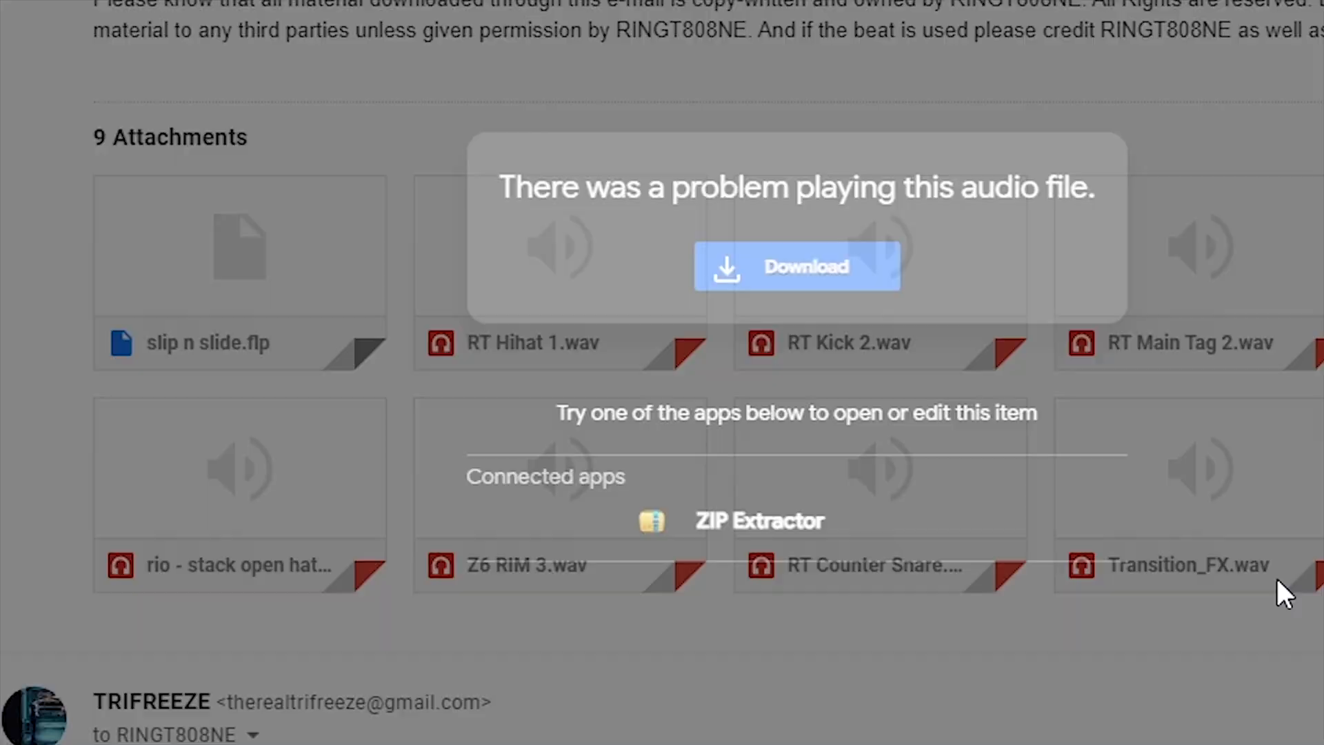
# Step: Solo the Z6 RIM 3 playlist track in the slip n slide project and play it
pyautogui.rightClick(401, 175)
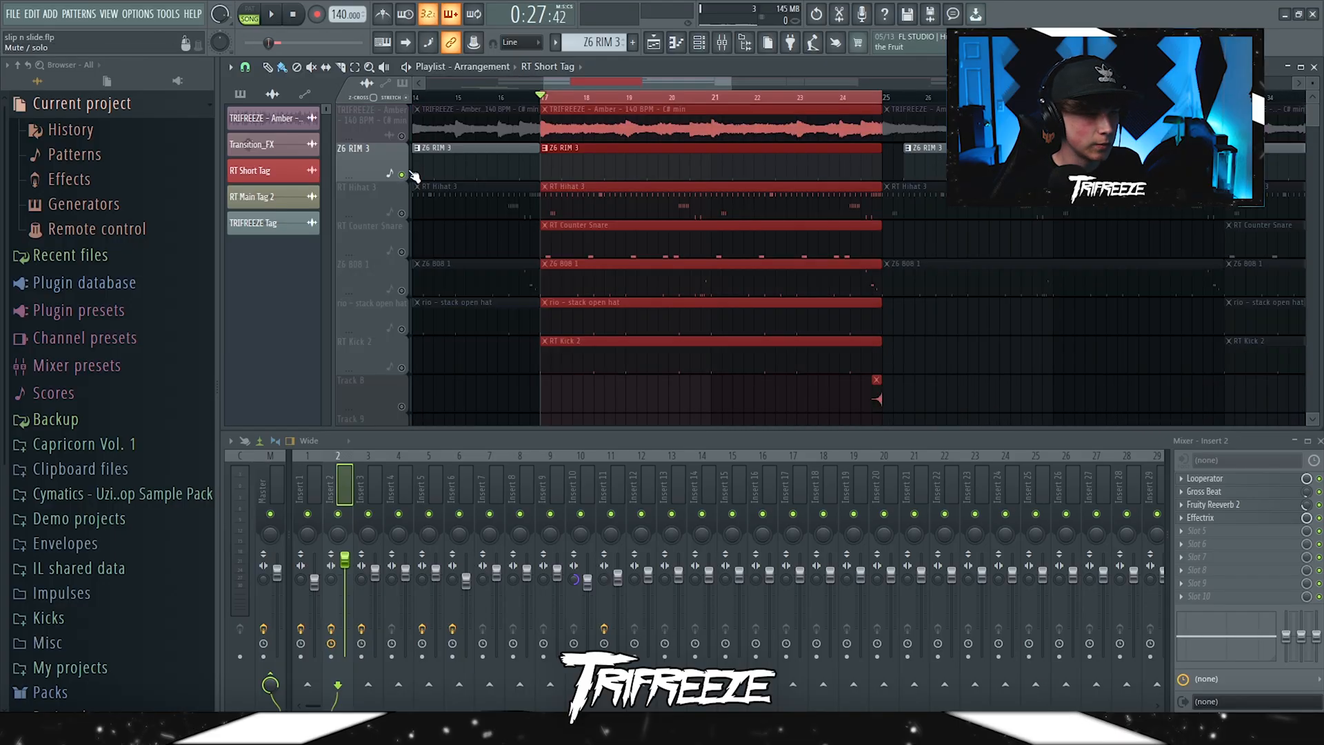
pyautogui.press('space')
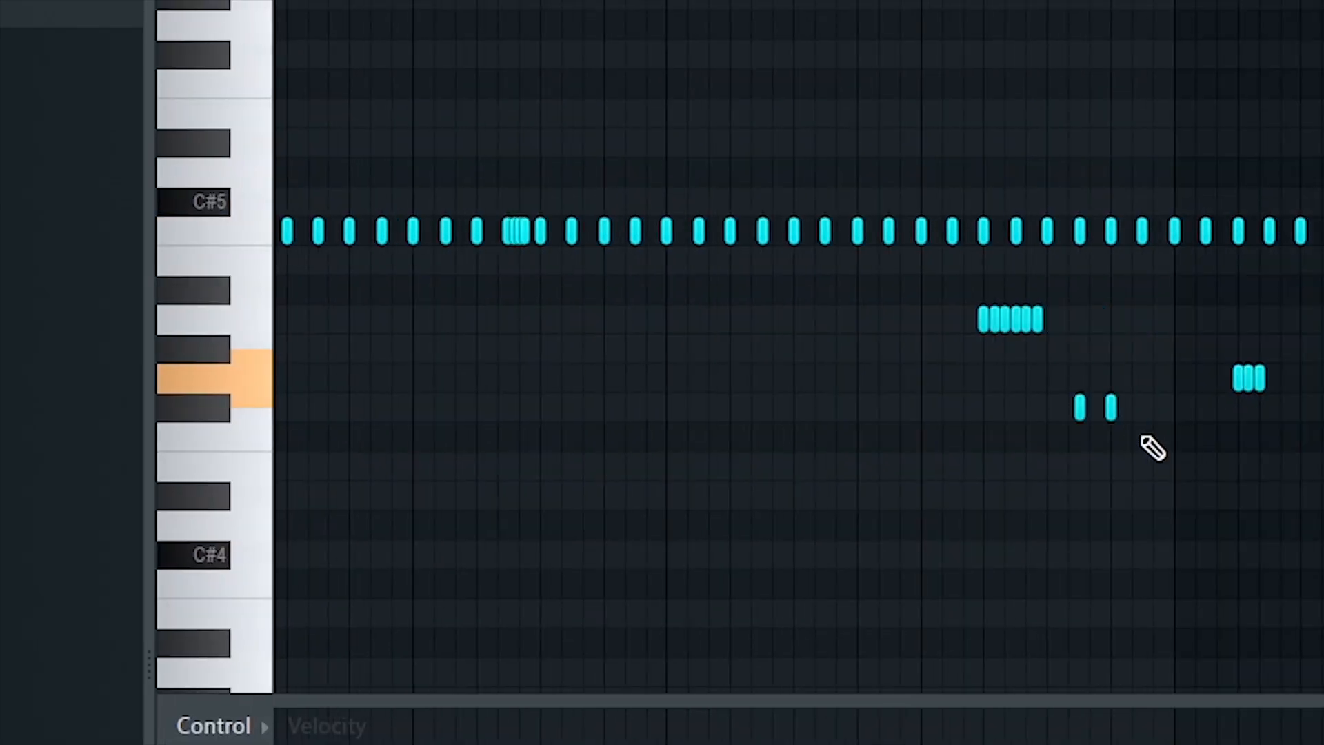
# Step: Examine the RT Hihat 3 notes and the Reverse and Vinyl steps in Effectrix on mixer Insert 2
pyautogui.scroll(2, 1076, 446)
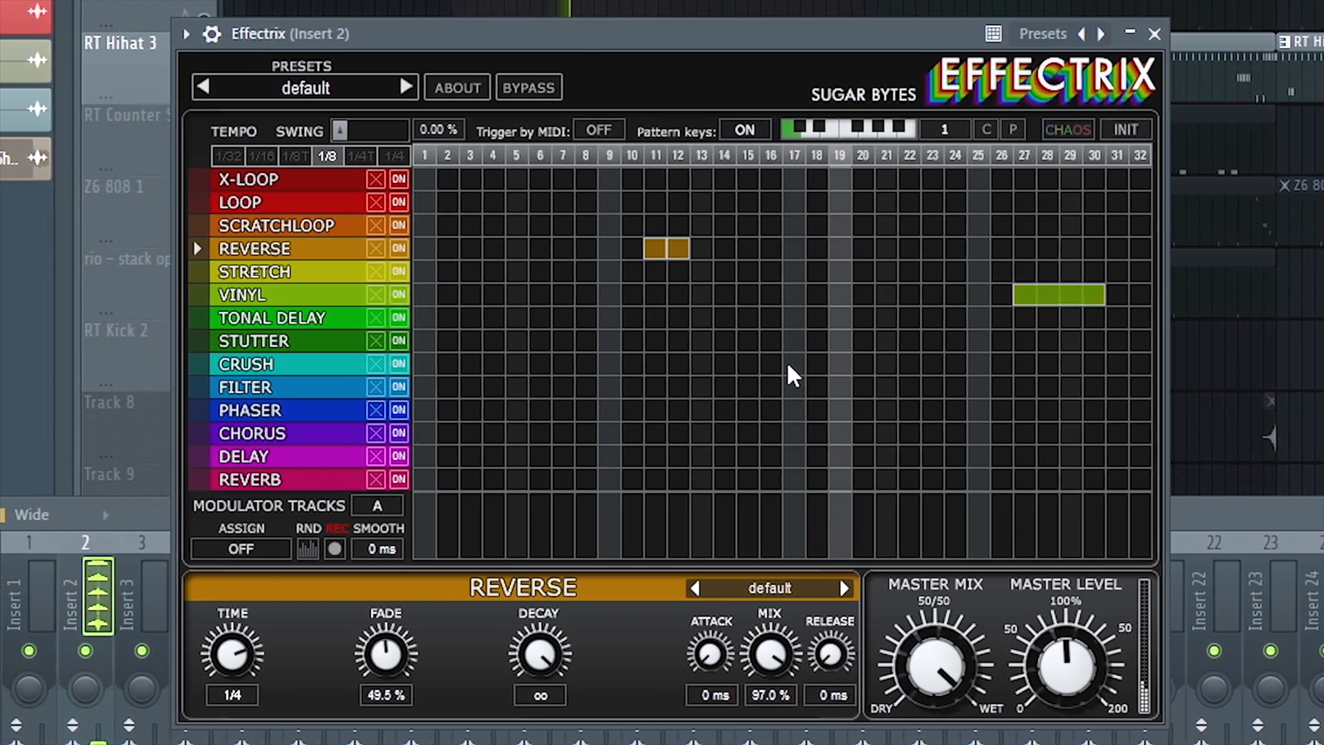
pyautogui.click(1088, 294)
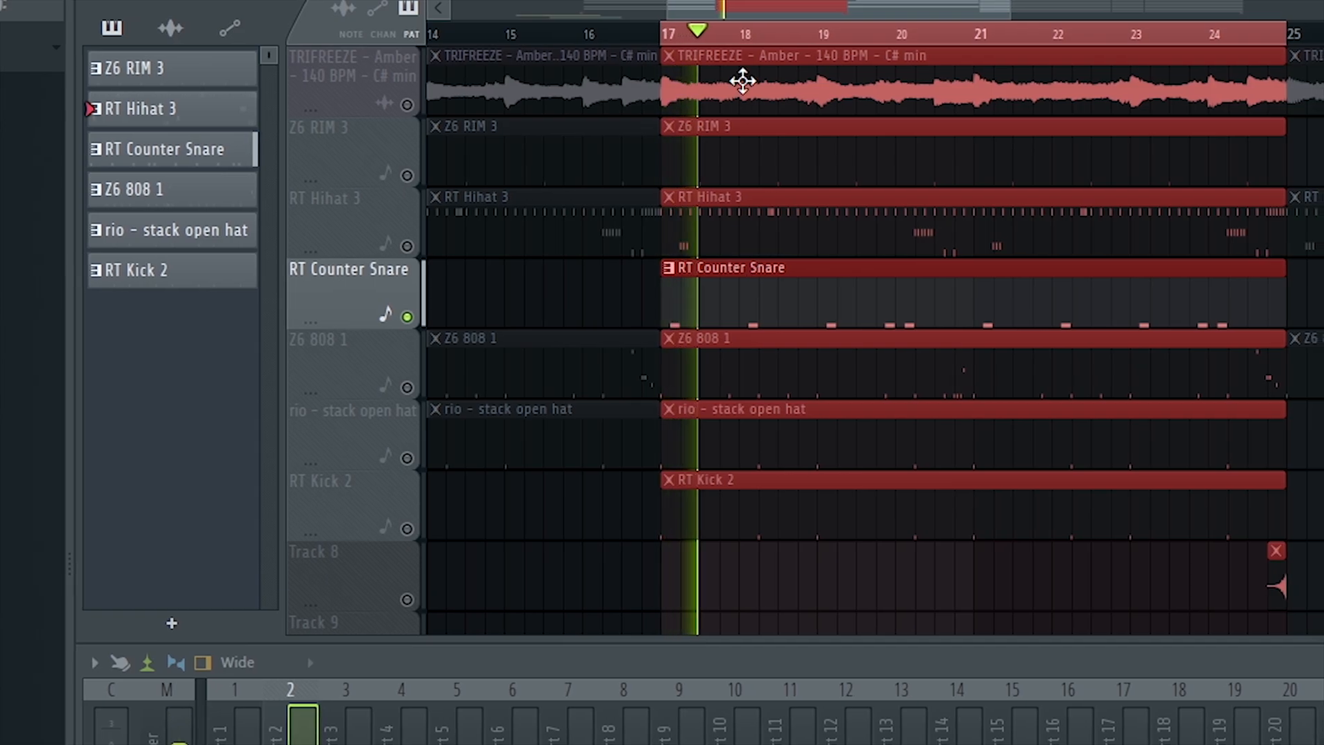
# Step: Open the RT Counter Snare notes, select the first four bars to compare the two halves, and close the piano roll
pyautogui.doubleClick(783, 325)
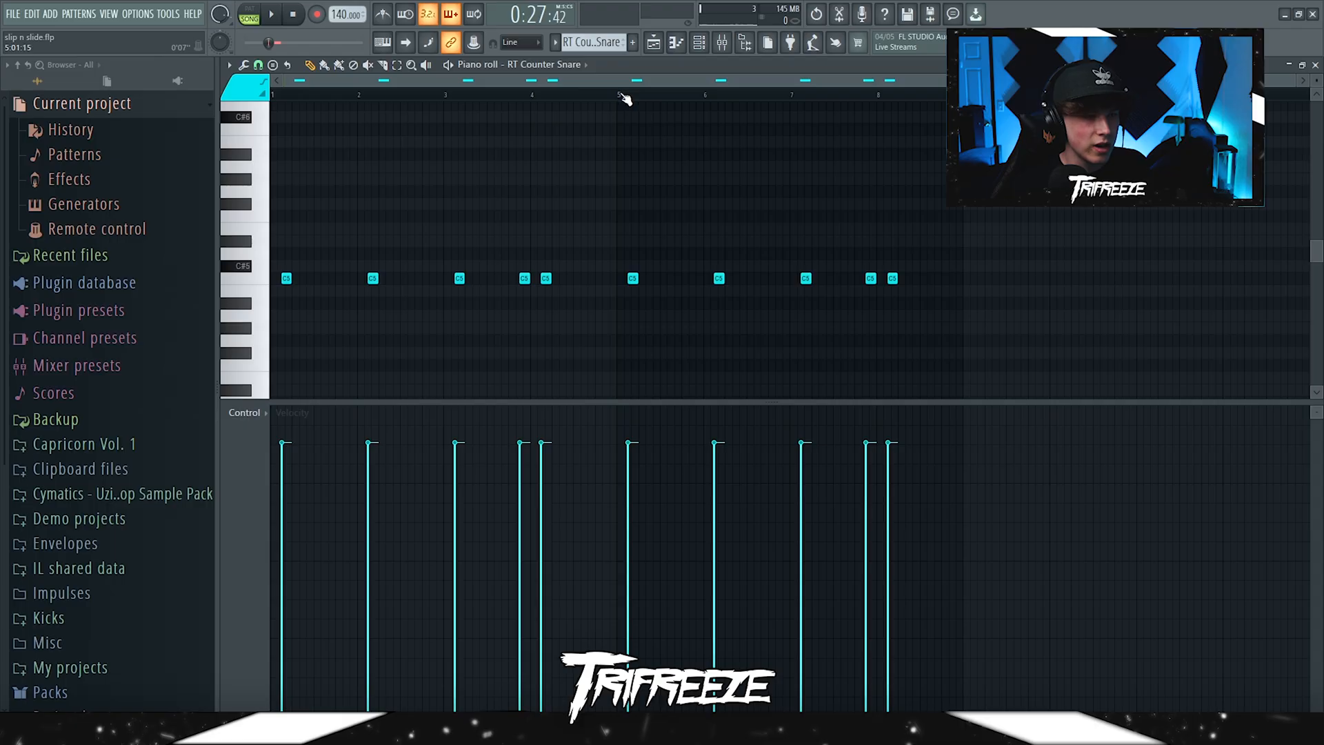
pyautogui.moveTo(618, 96); pyautogui.dragTo(274, 96)
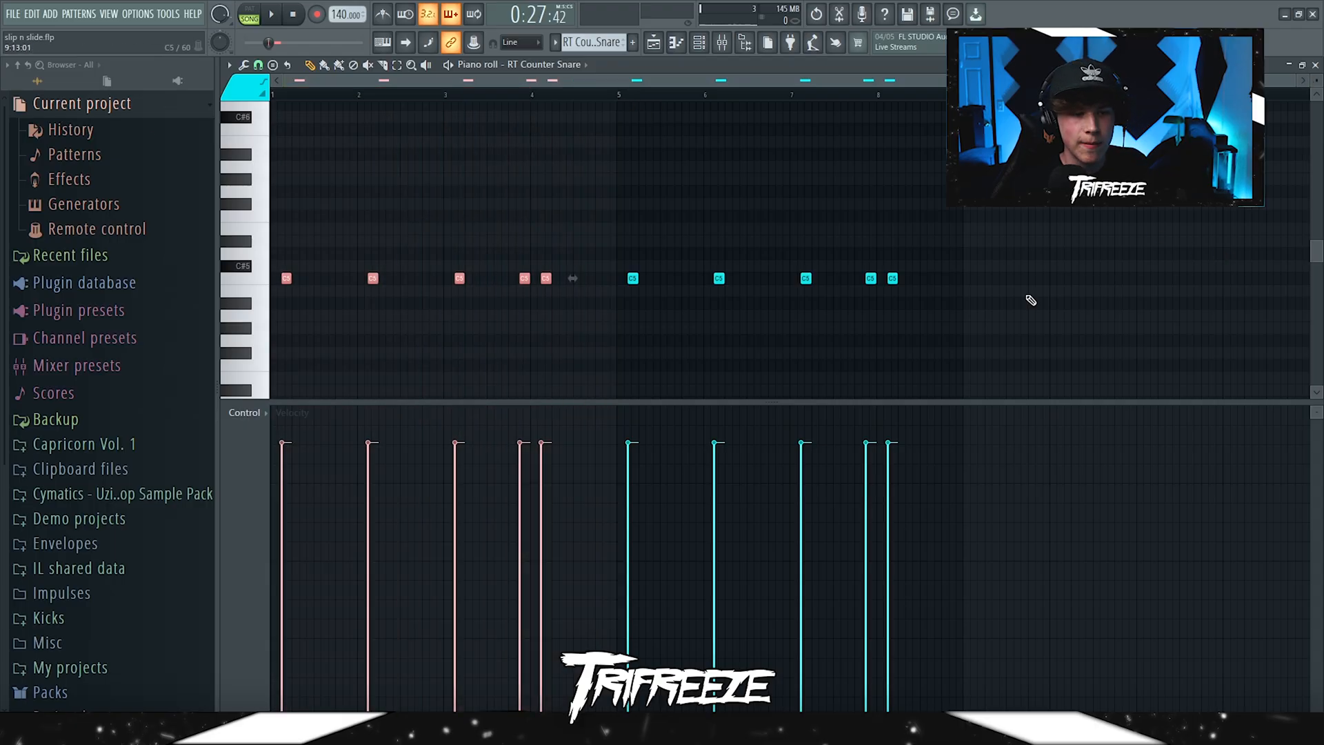
pyautogui.click(1315, 65)
# Step: Solo the RT Hihat 3 playlist track and open its notes to compare the first four bars with the last four
pyautogui.rightClick(398, 181)
pyautogui.rightClick(401, 214)
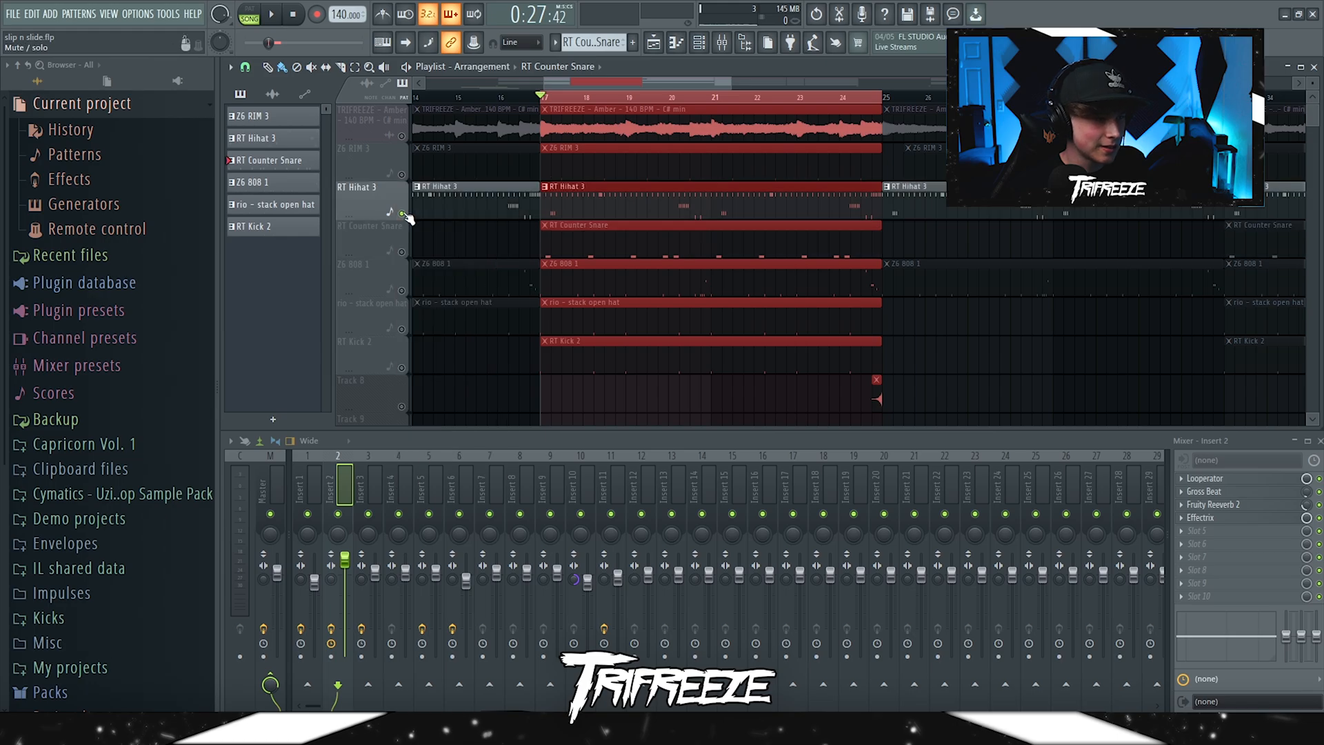
pyautogui.doubleClick(421, 207)
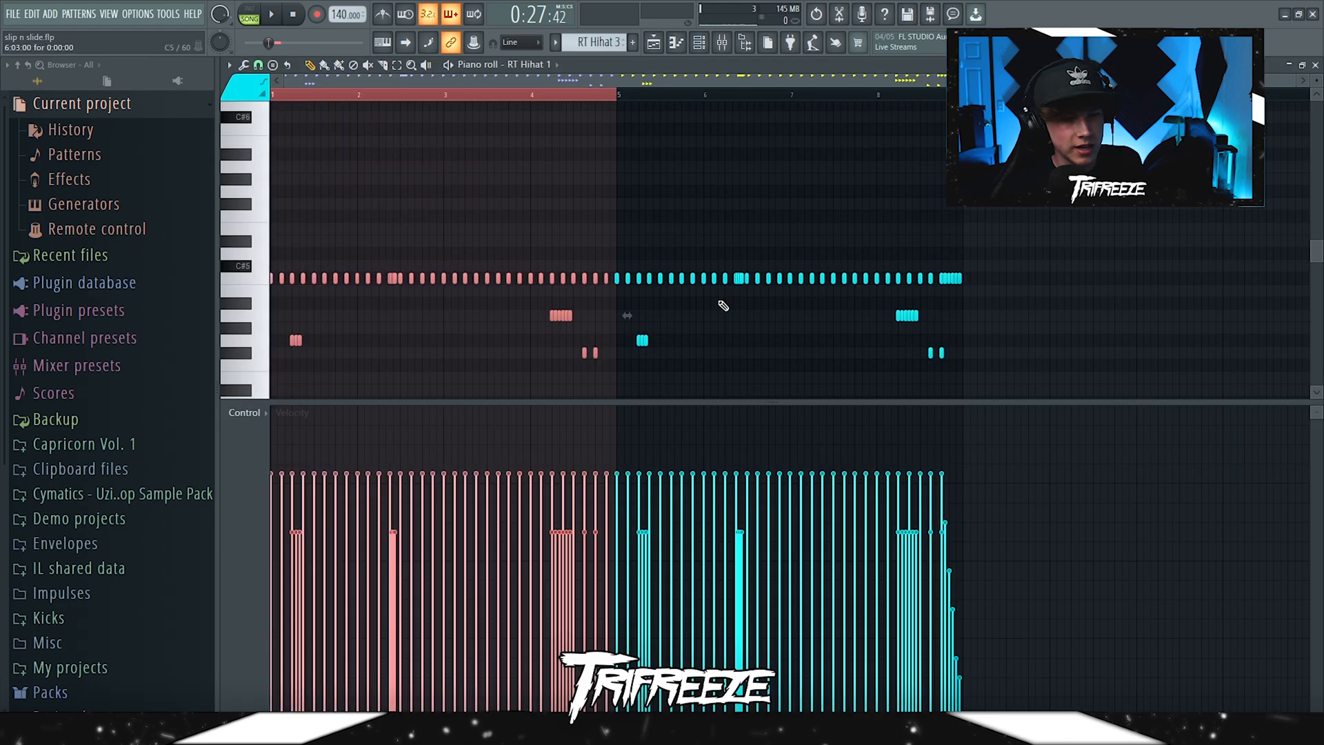
pyautogui.moveTo(929, 147); pyautogui.dragTo(964, 158)
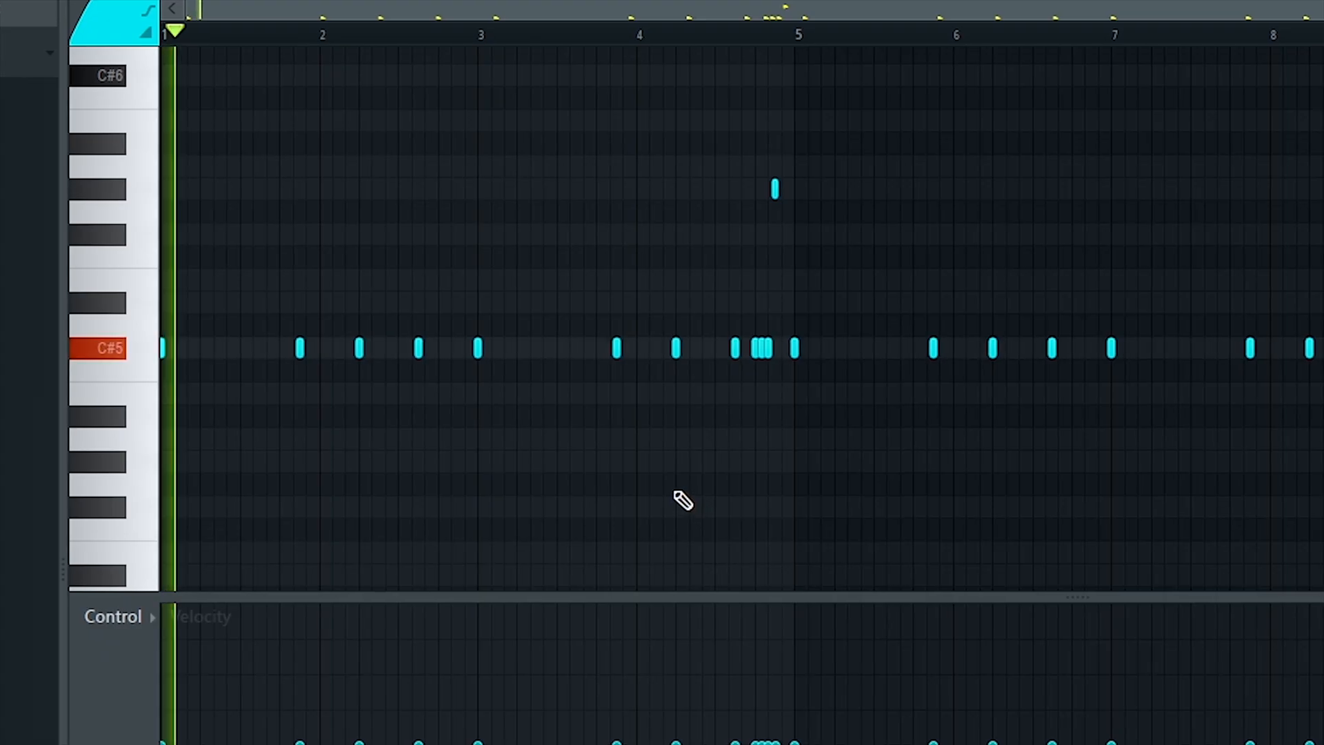
# Step: Compare the two halves of the Z6 808 1 notes, and close the piano roll of the rio - stack open hat pattern
pyautogui.scroll(3, 680, 502)
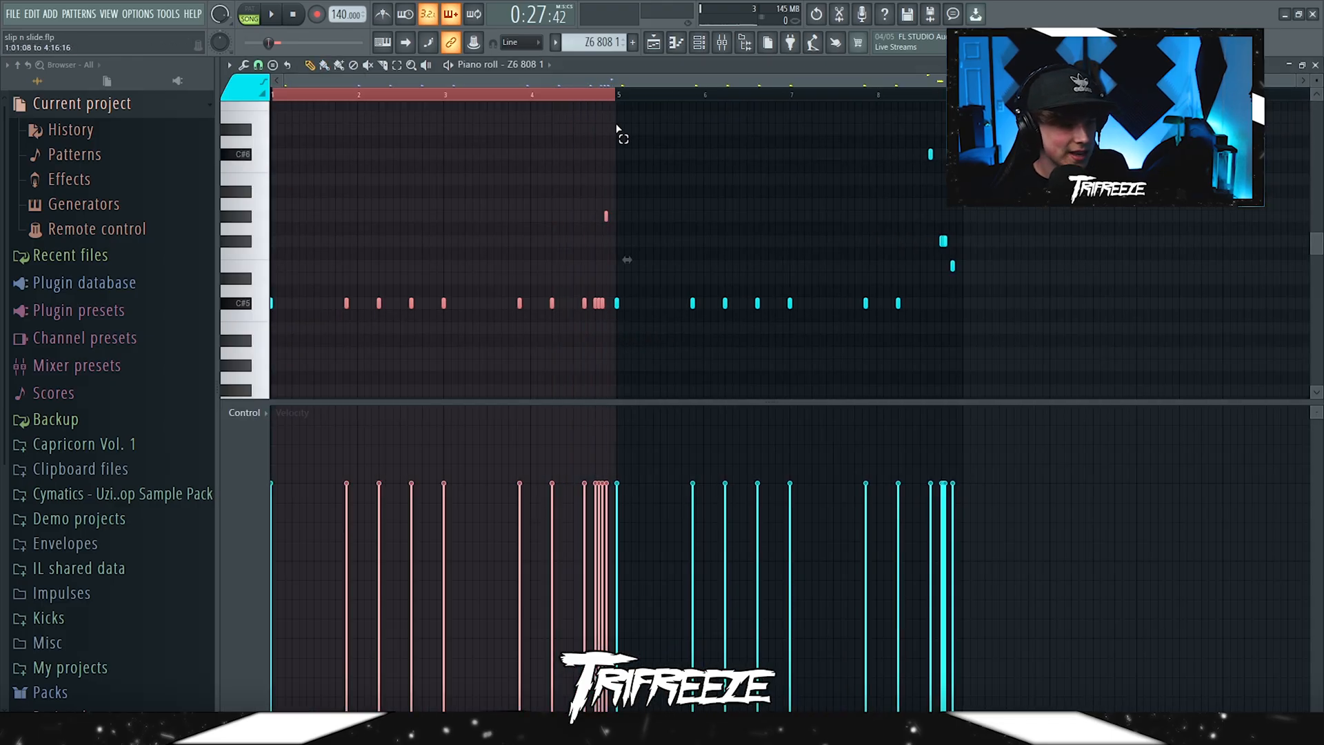
pyautogui.moveTo(290, 127); pyautogui.dragTo(802, 121)
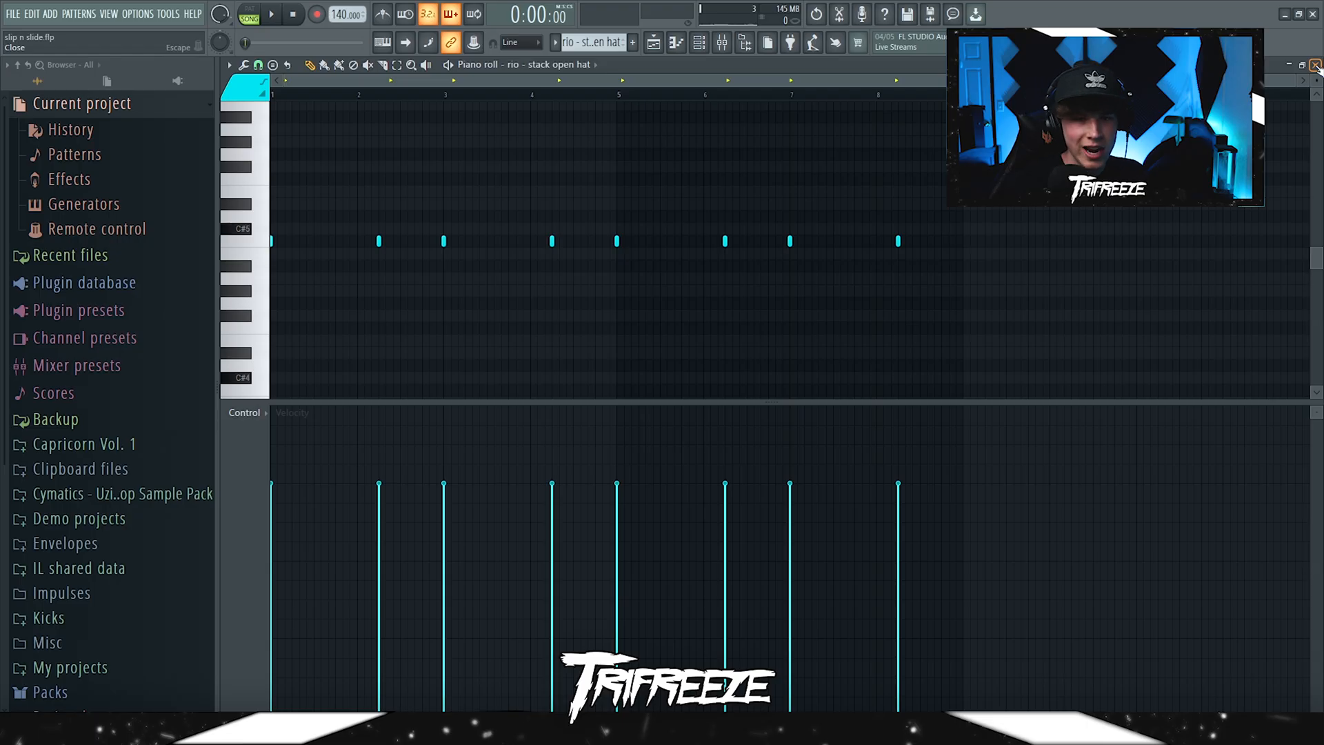
pyautogui.click(1315, 65)
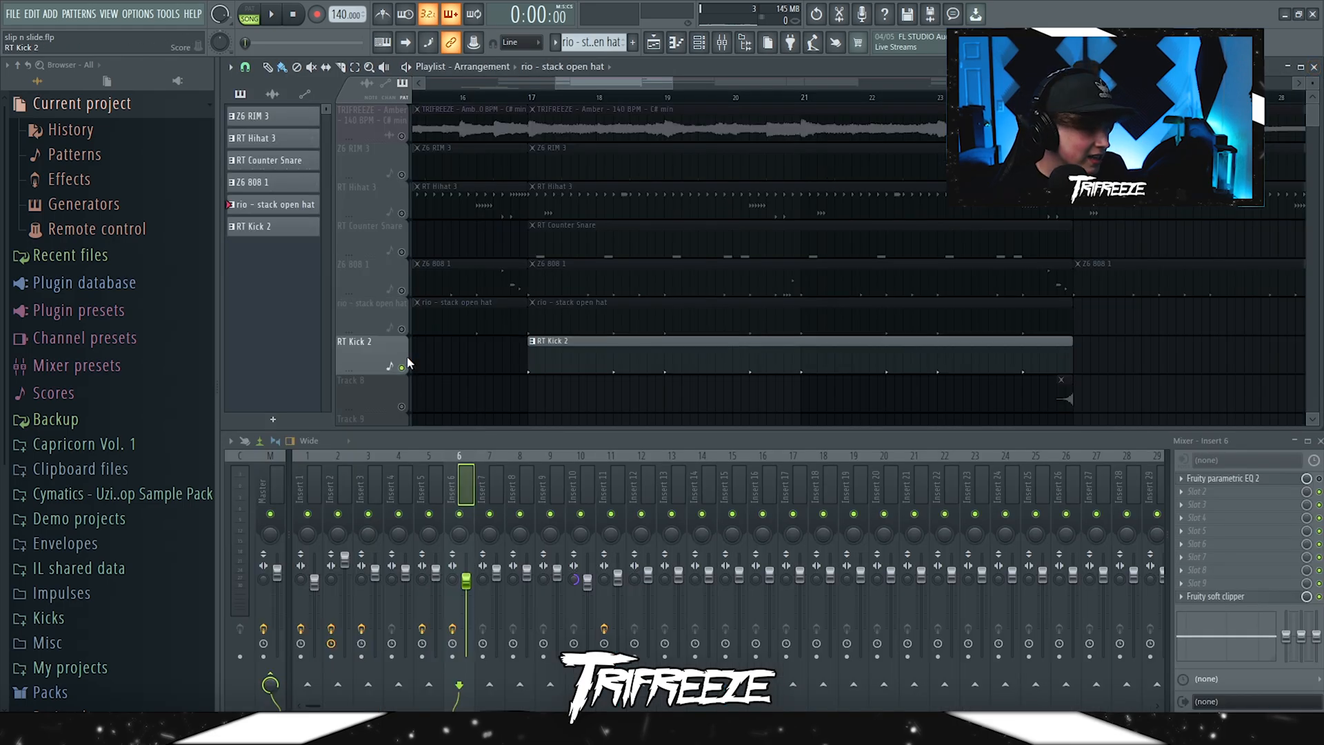